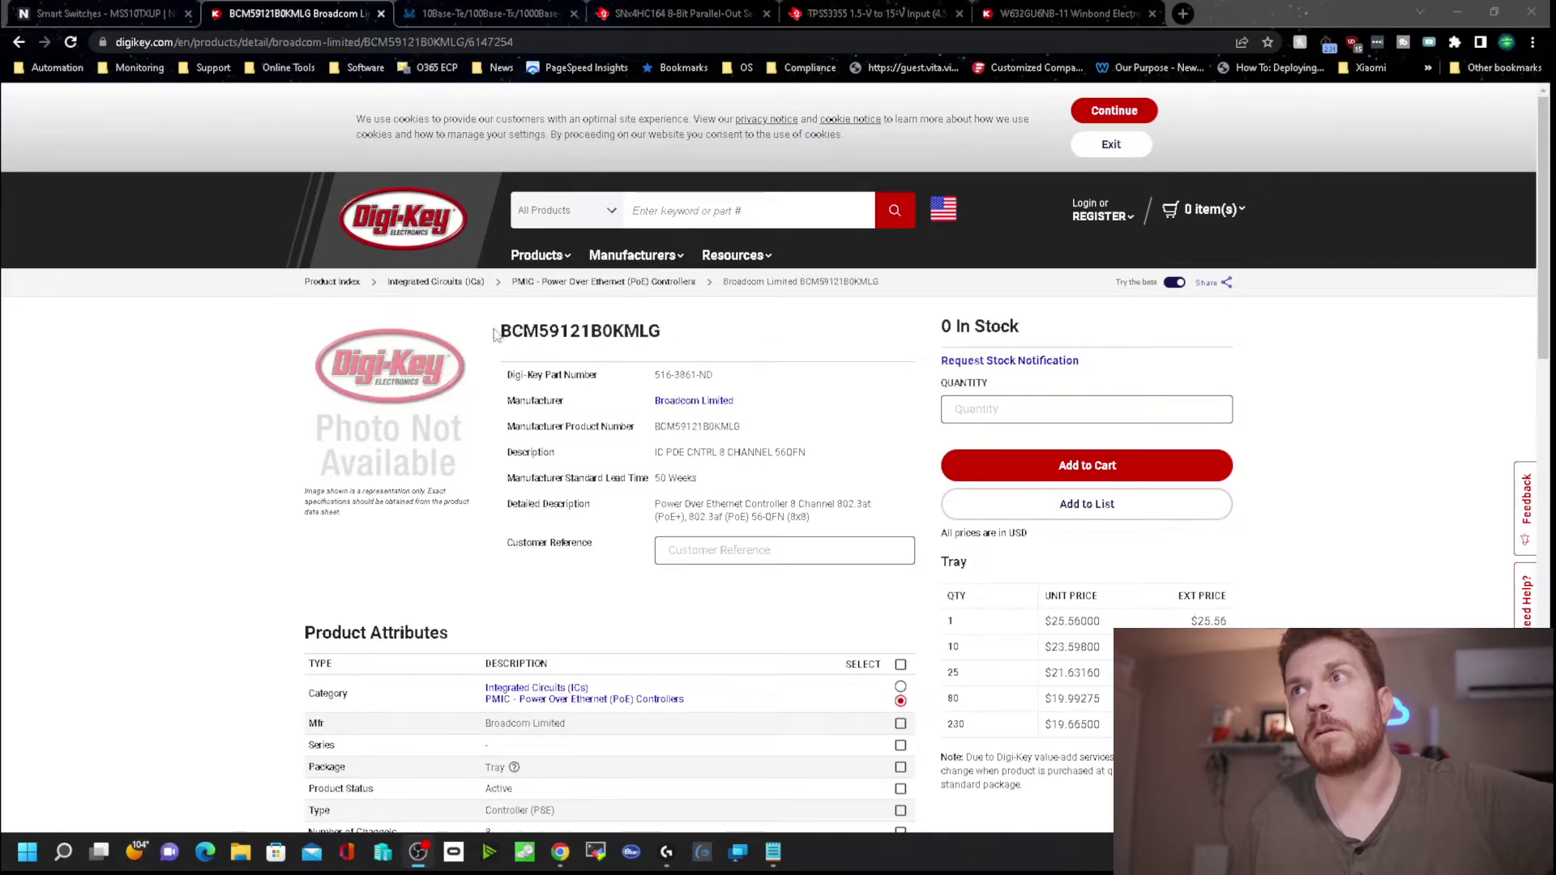
Examine the online product pages for the switch's PoE controller, RTL8221B Ethernet transceiver and W632GU6NB-11 memory chip.
scroll(604, 681, "down", 2)
left_click_drag(648, 759, 560, 762)
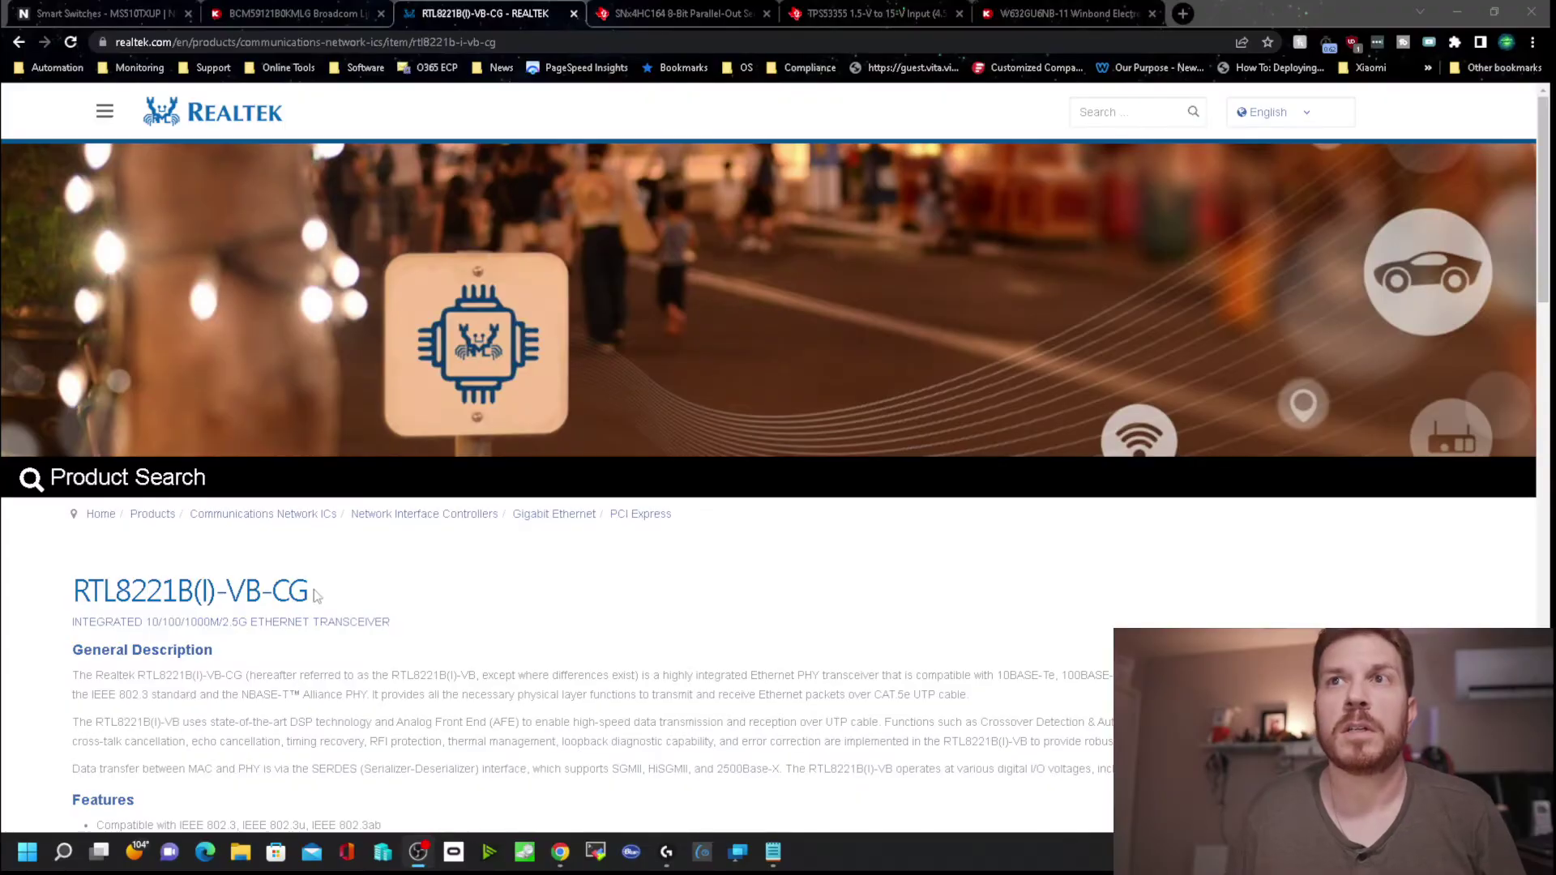
scroll(314, 596, "down", 2)
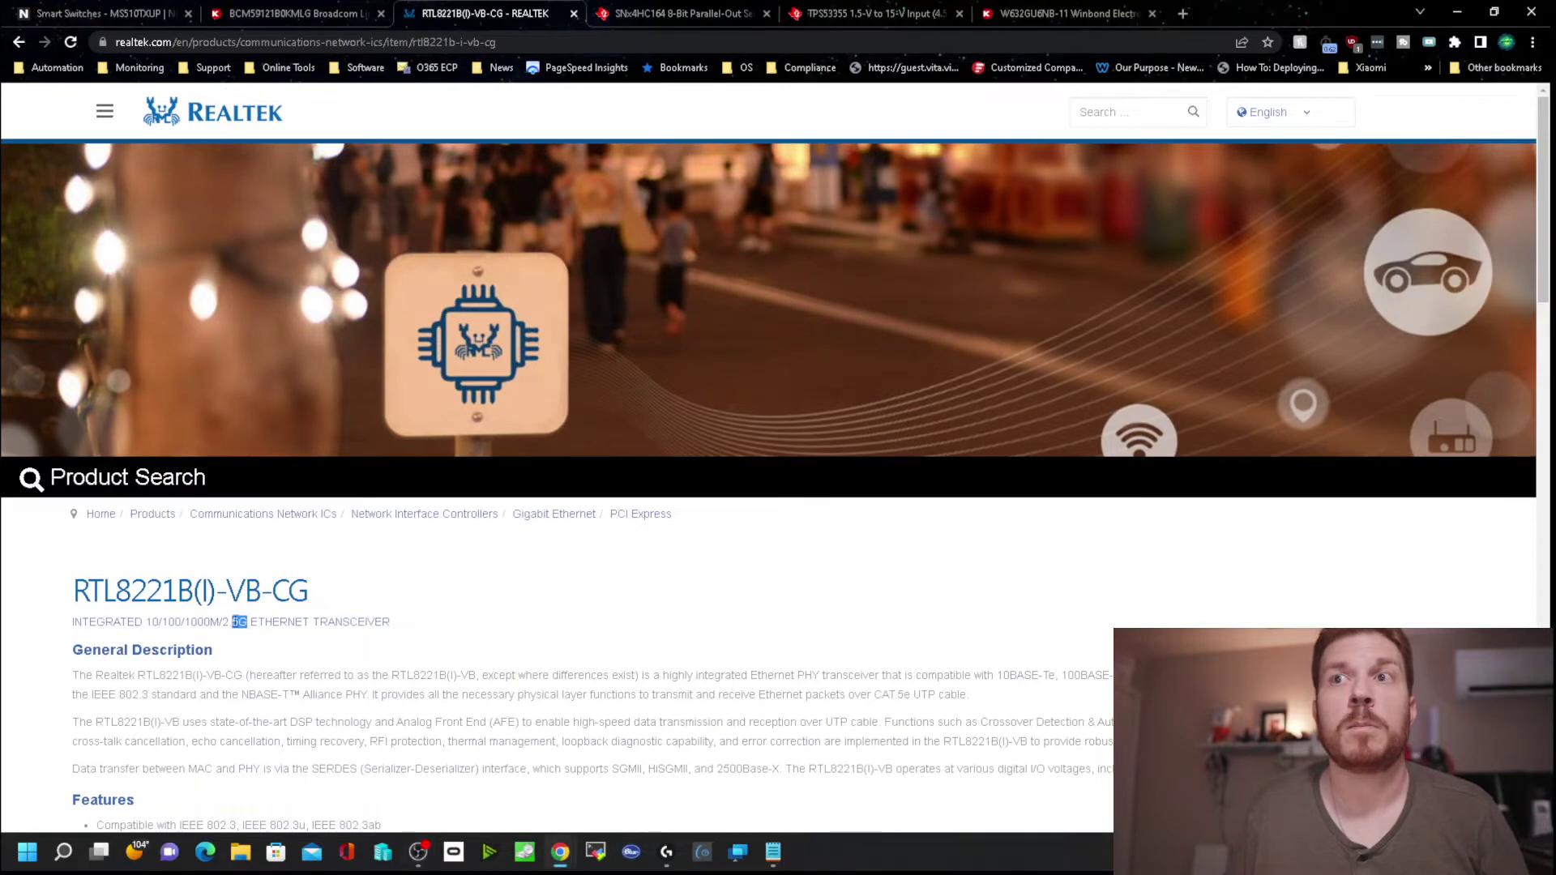
scroll(327, 649, "down", 4)
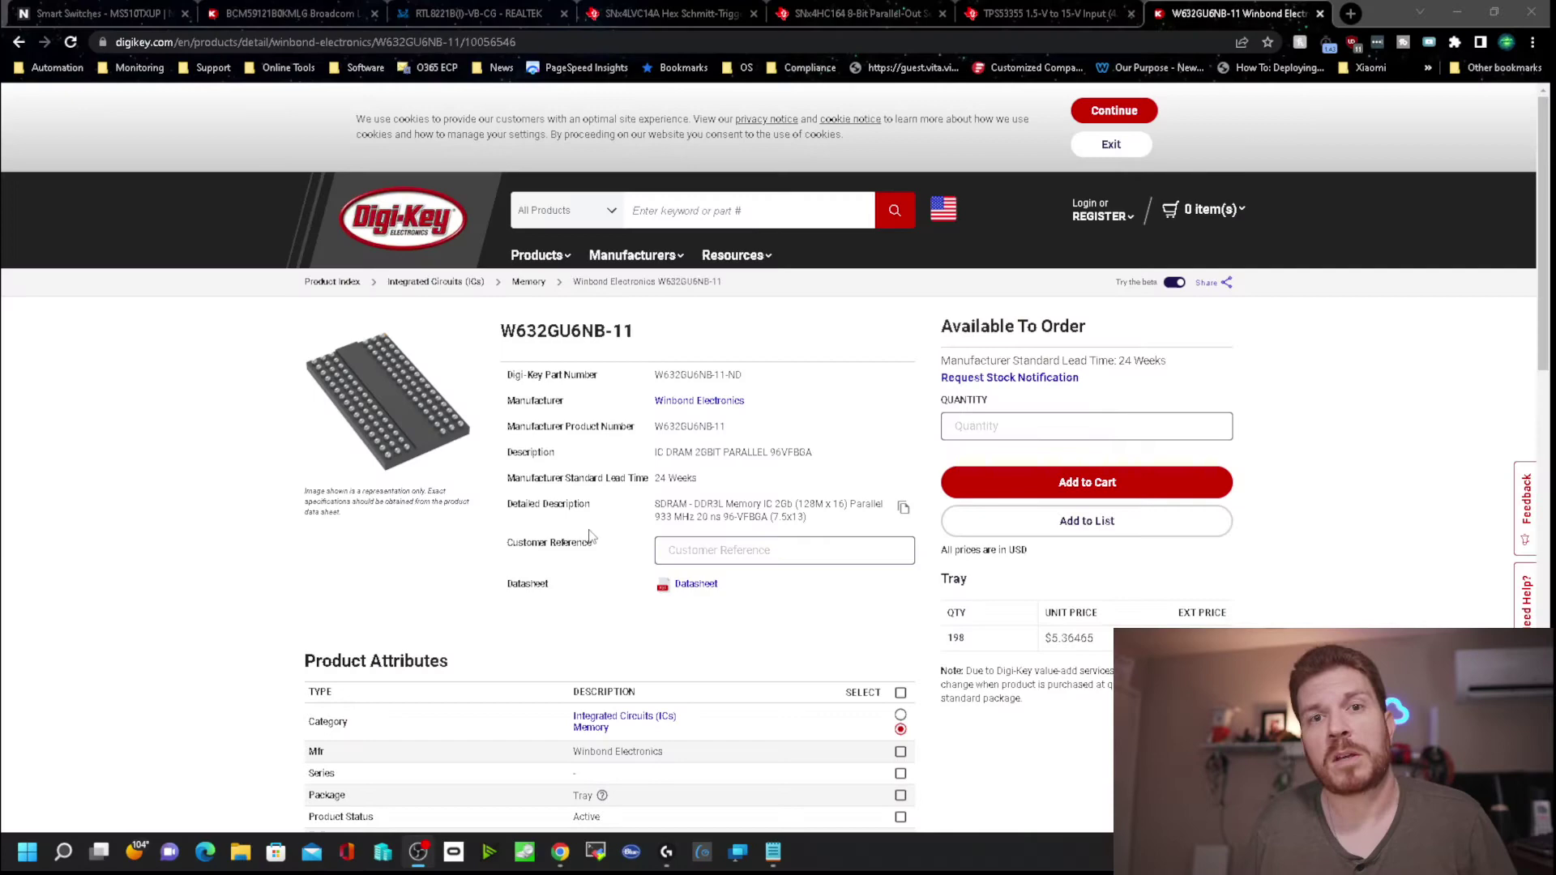
scroll(590, 538, "down", 4)
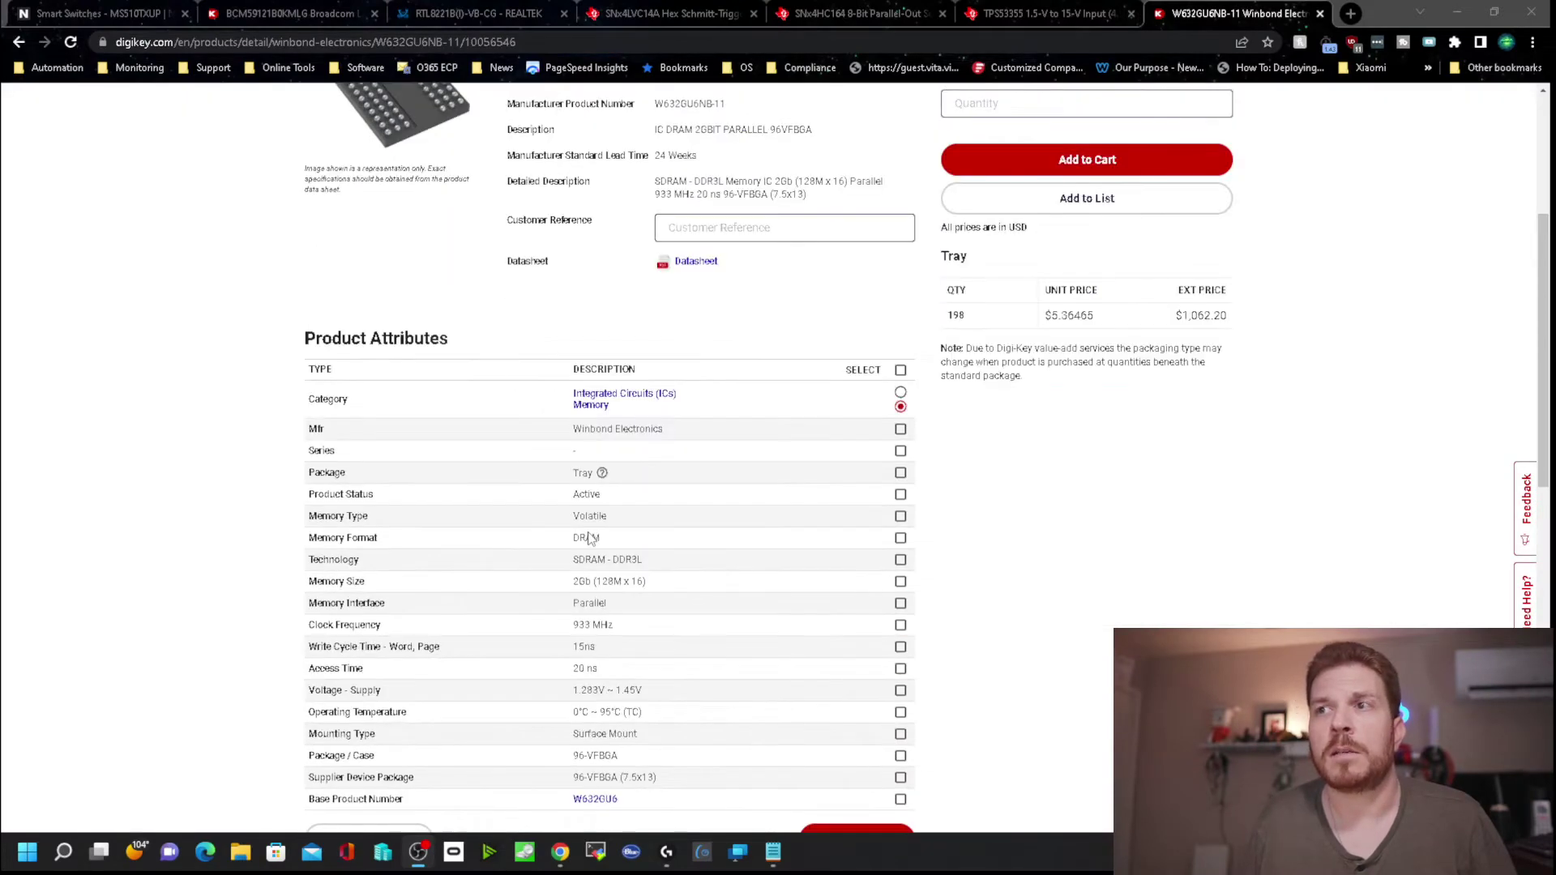
scroll(596, 537, "down", 1)
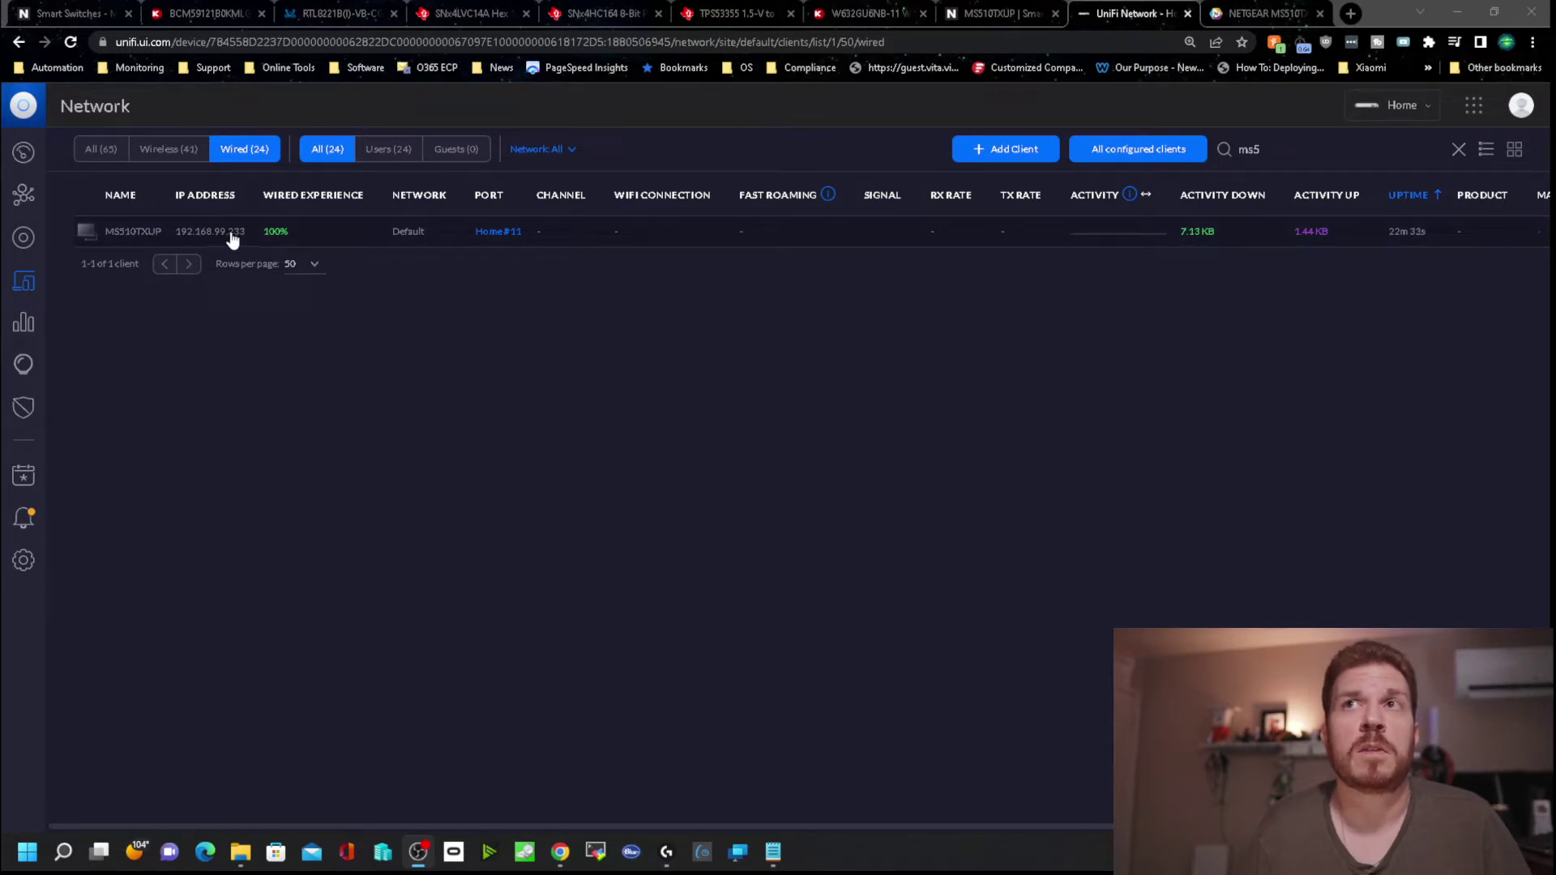
Replace the MS510TXUP switch's default password with a new password, log in again and dismiss the management mode notice.
left_click(1290, 15)
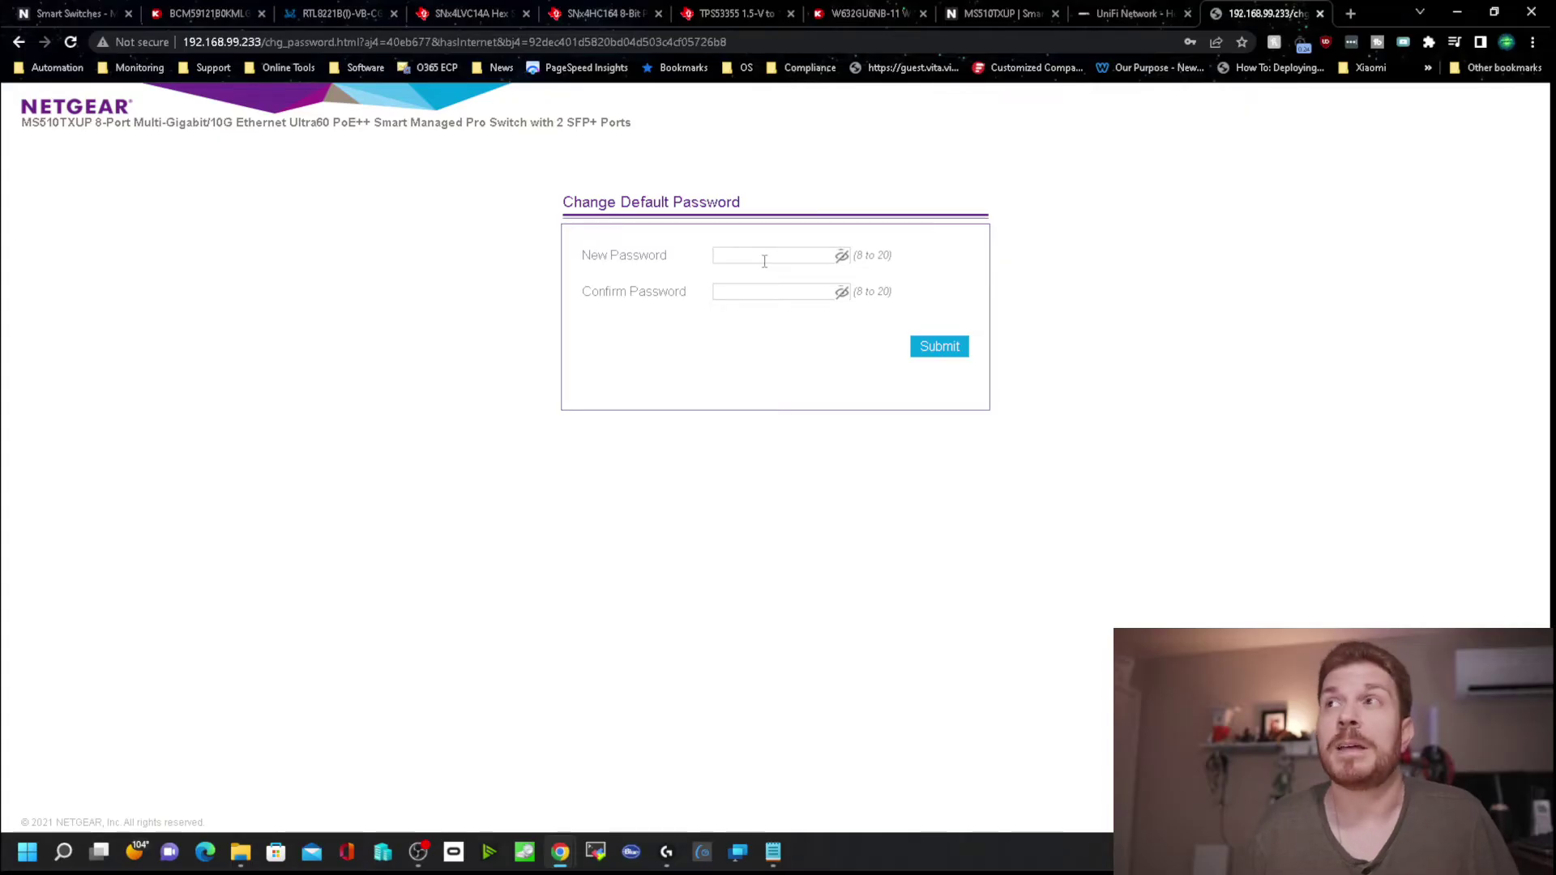
left_click(764, 258)
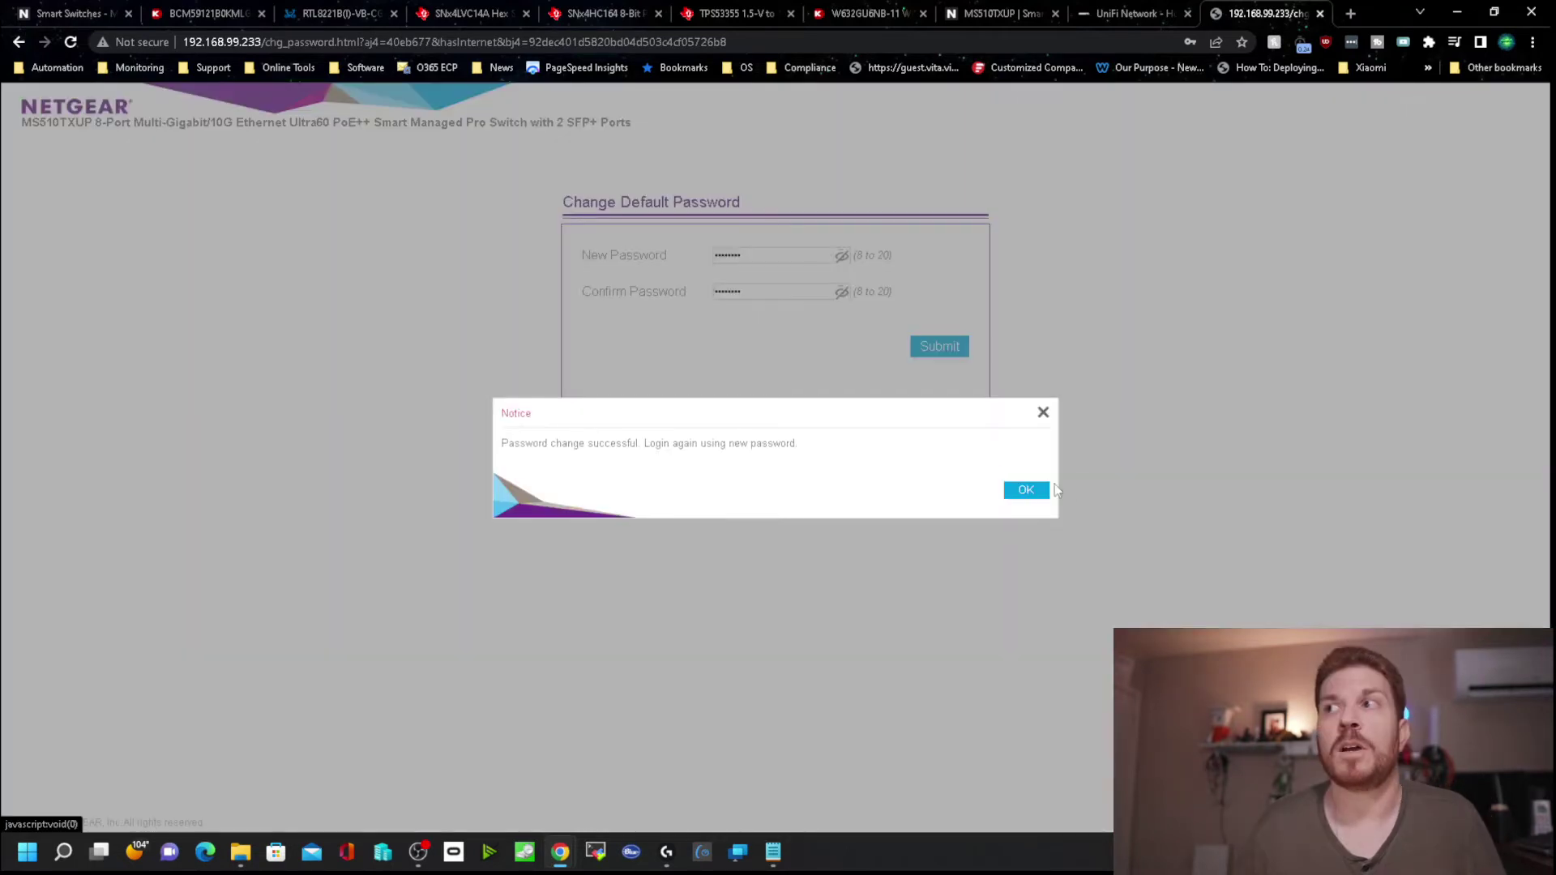
left_click(1023, 491)
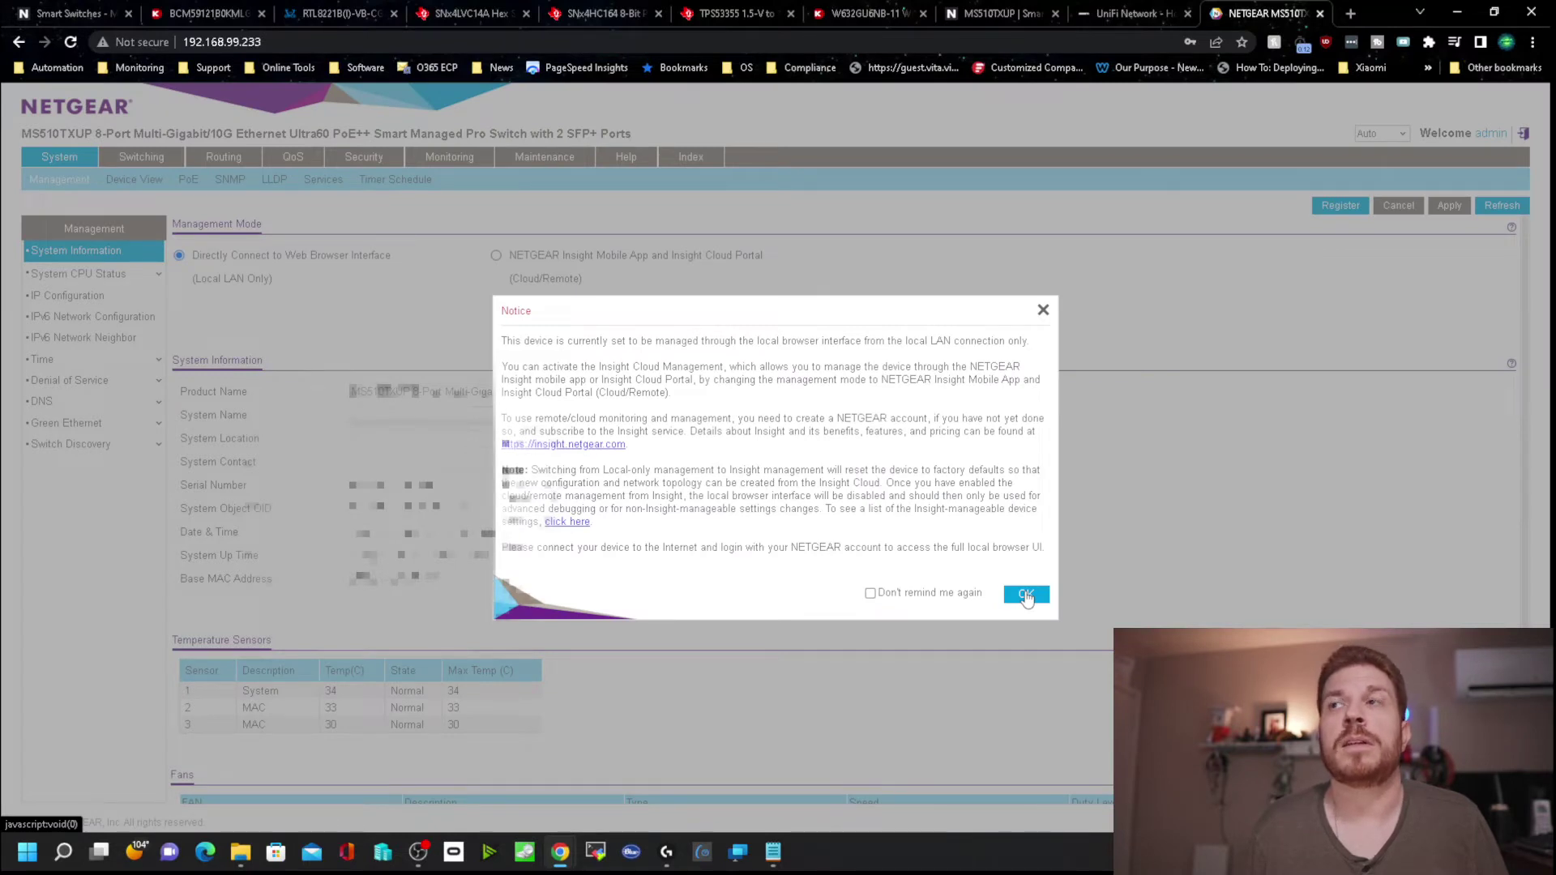
left_click(1025, 594)
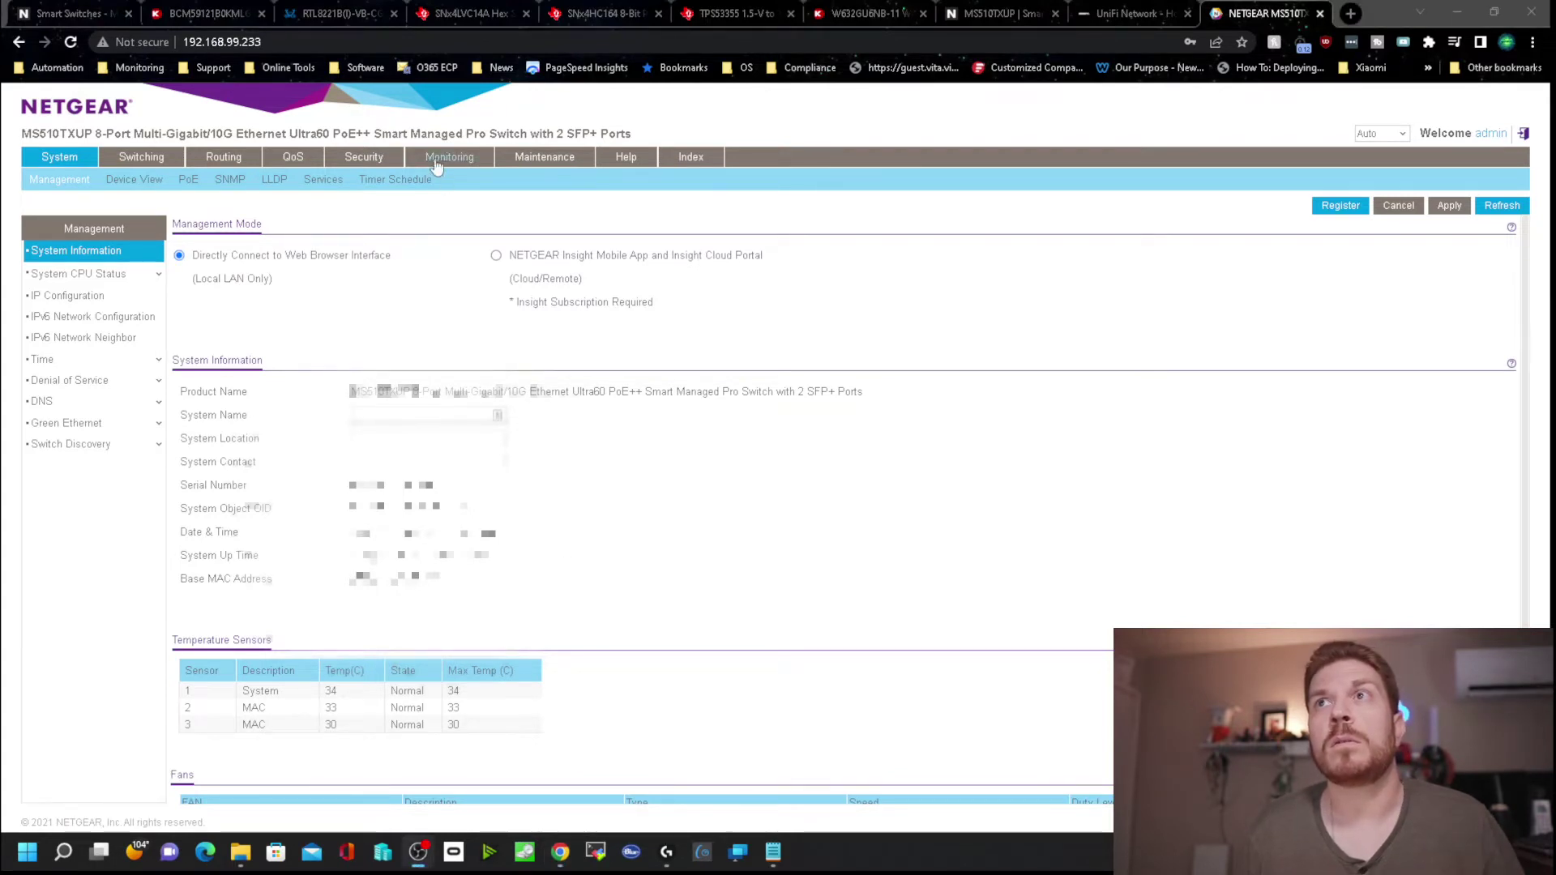
Open the switch's HTTP firmware update page in the maintenance settings.
left_click(545, 157)
left_click(138, 180)
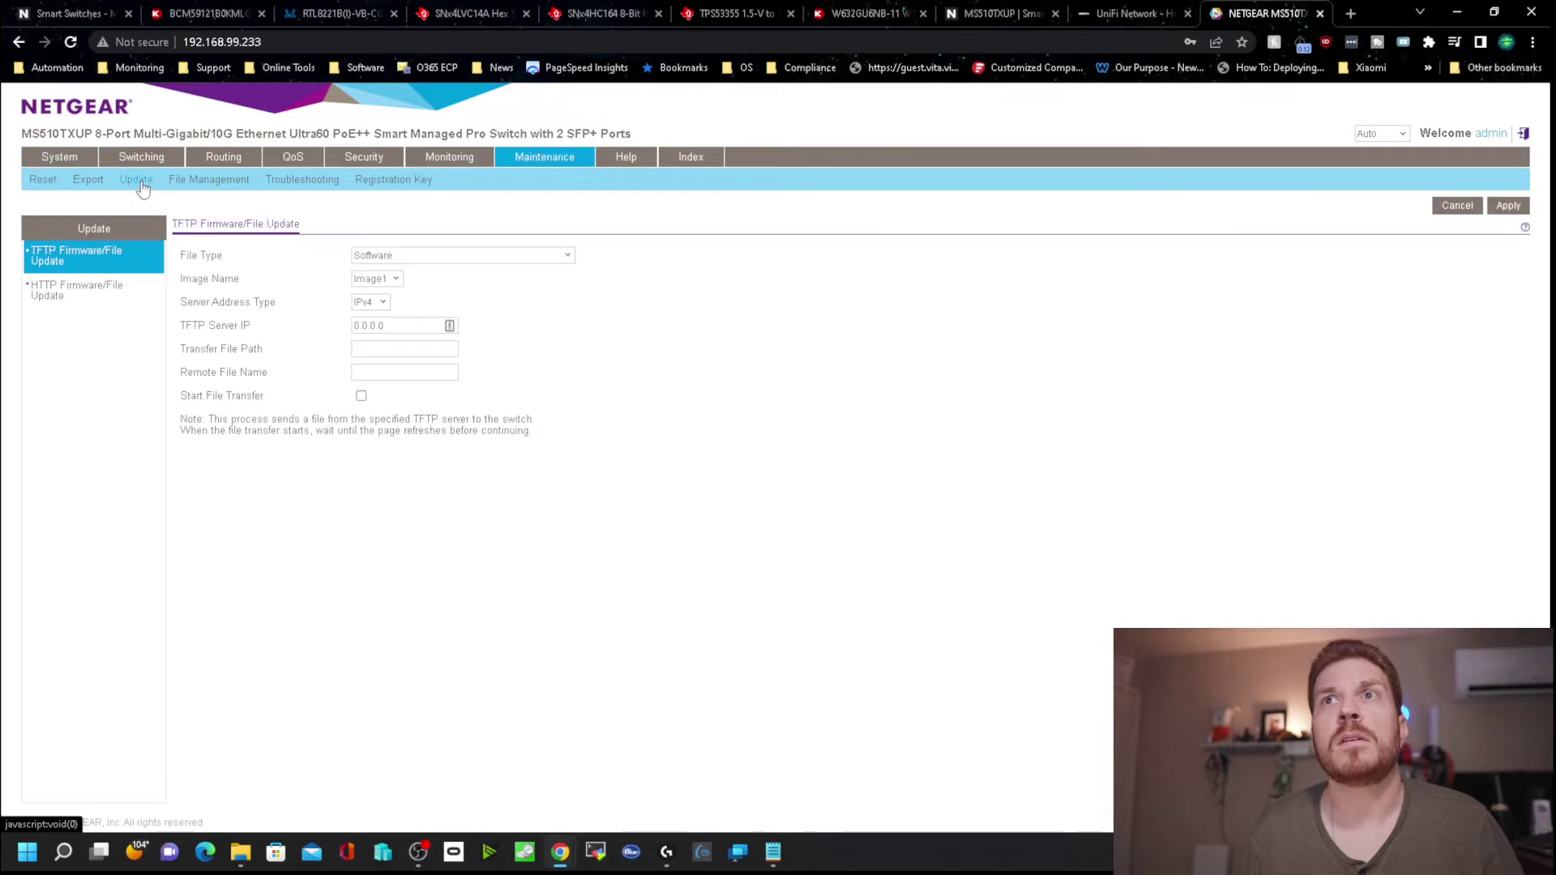
left_click(86, 300)
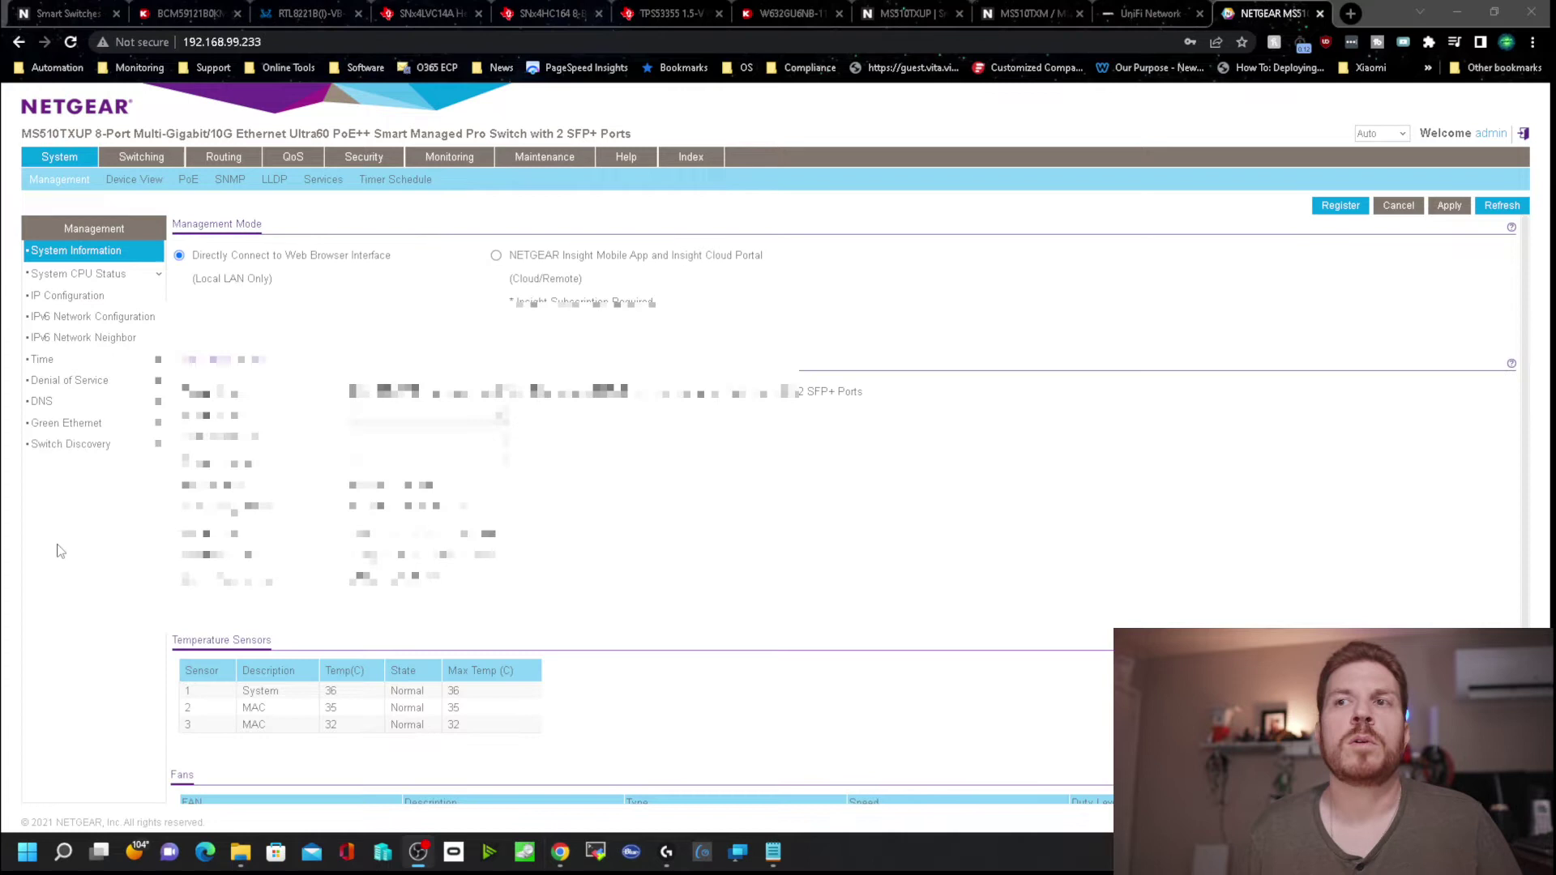
Check the switch's boot and software versions in the system information, and view the MS510TXUP support page.
scroll(515, 773, "down", 2)
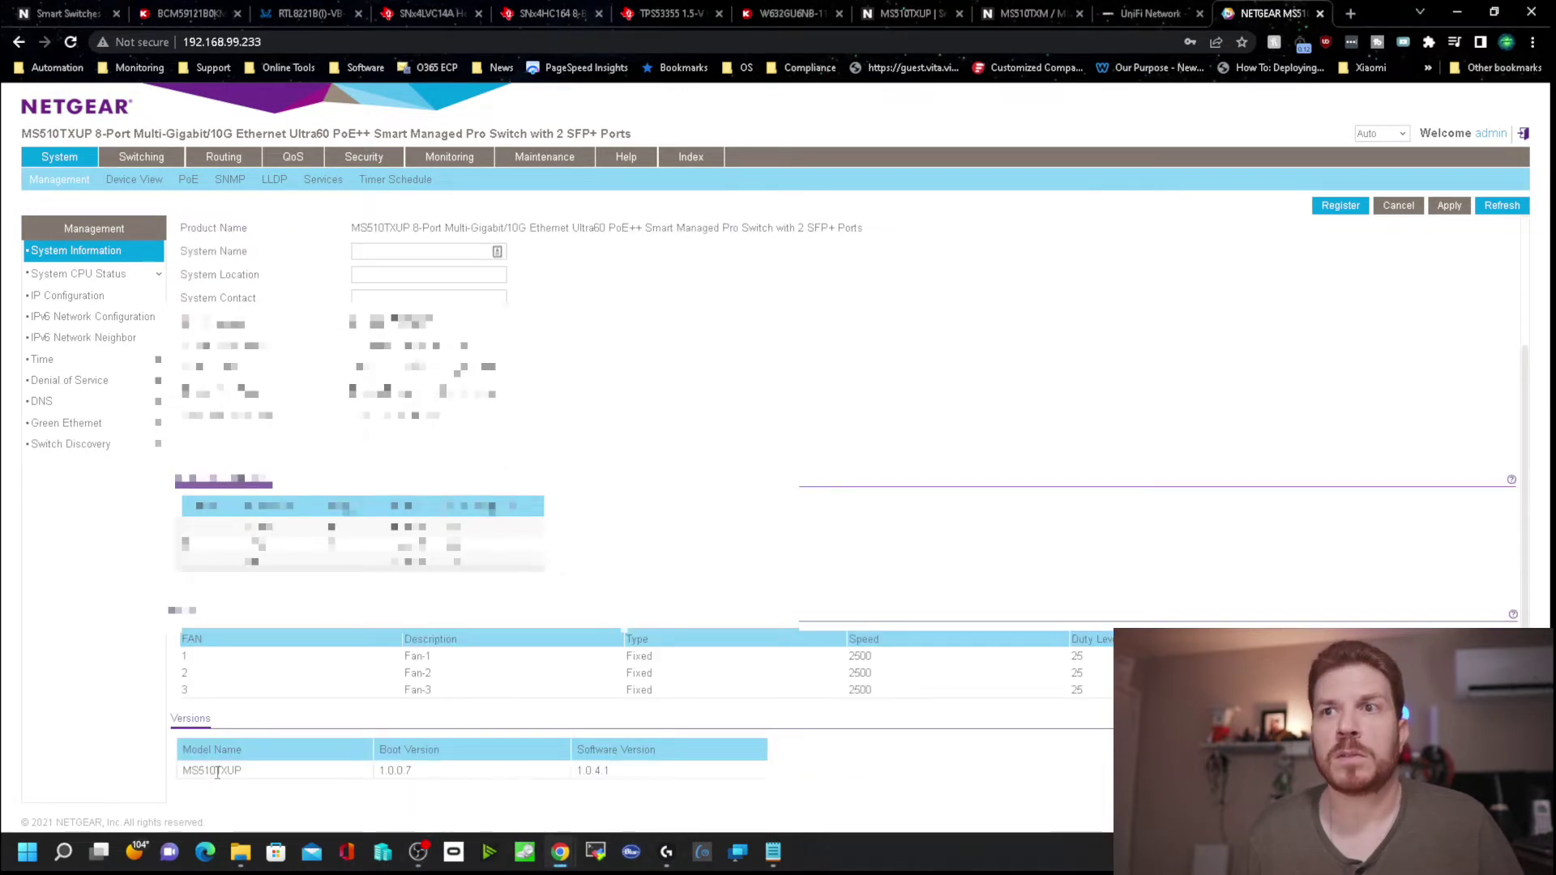
left_click_drag(403, 771, 407, 770)
left_click(922, 15)
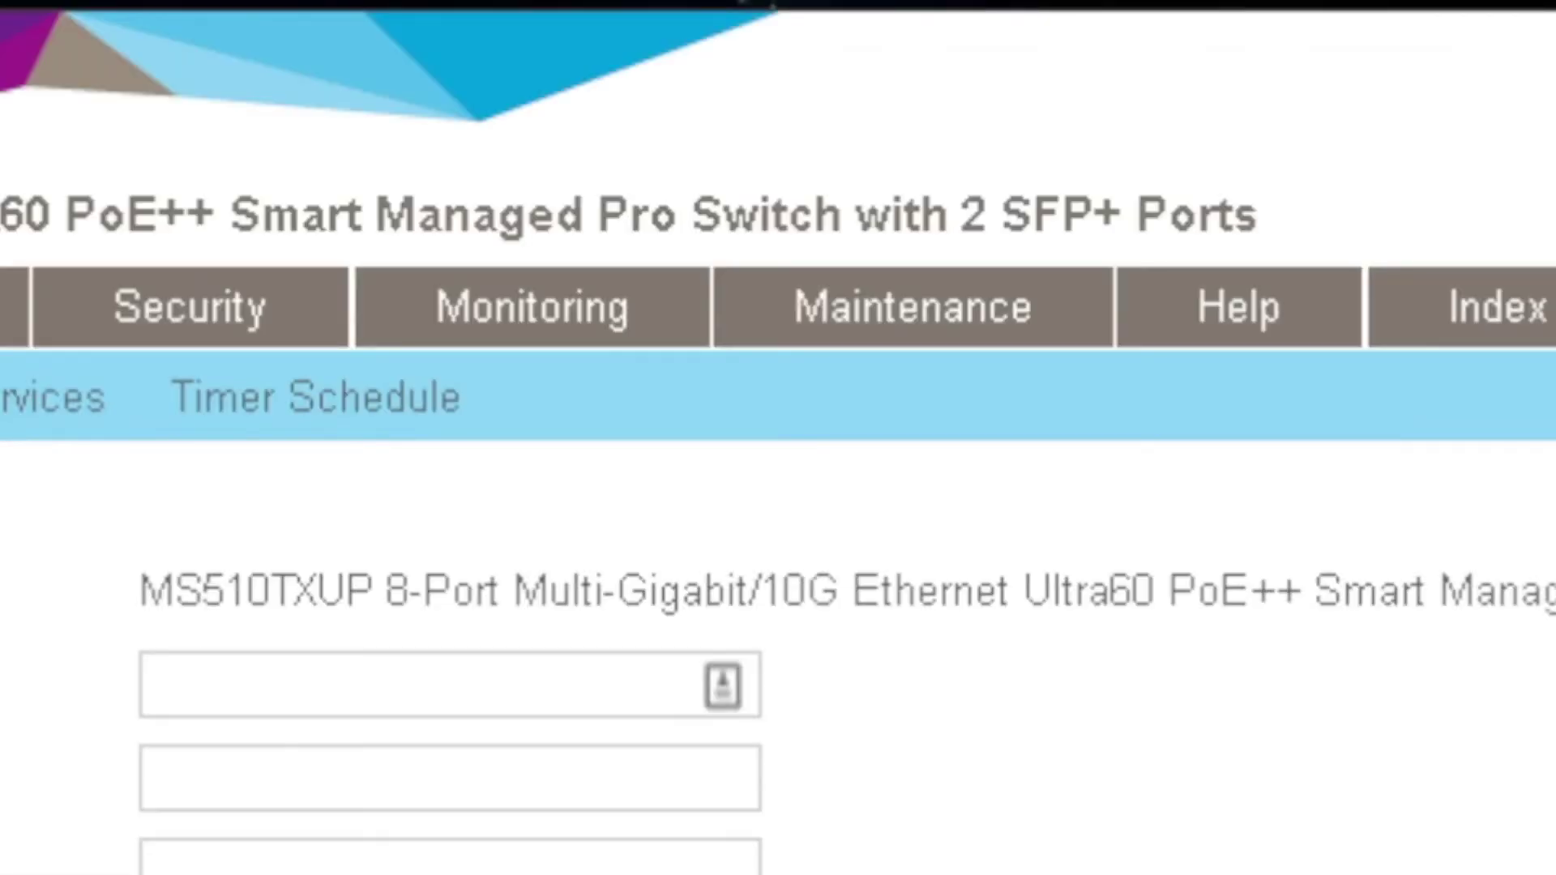
Update the Image1 software over HTTP with the firmware file MS510TXM_TXUP_V1.0.5.5.bix.
left_click(862, 323)
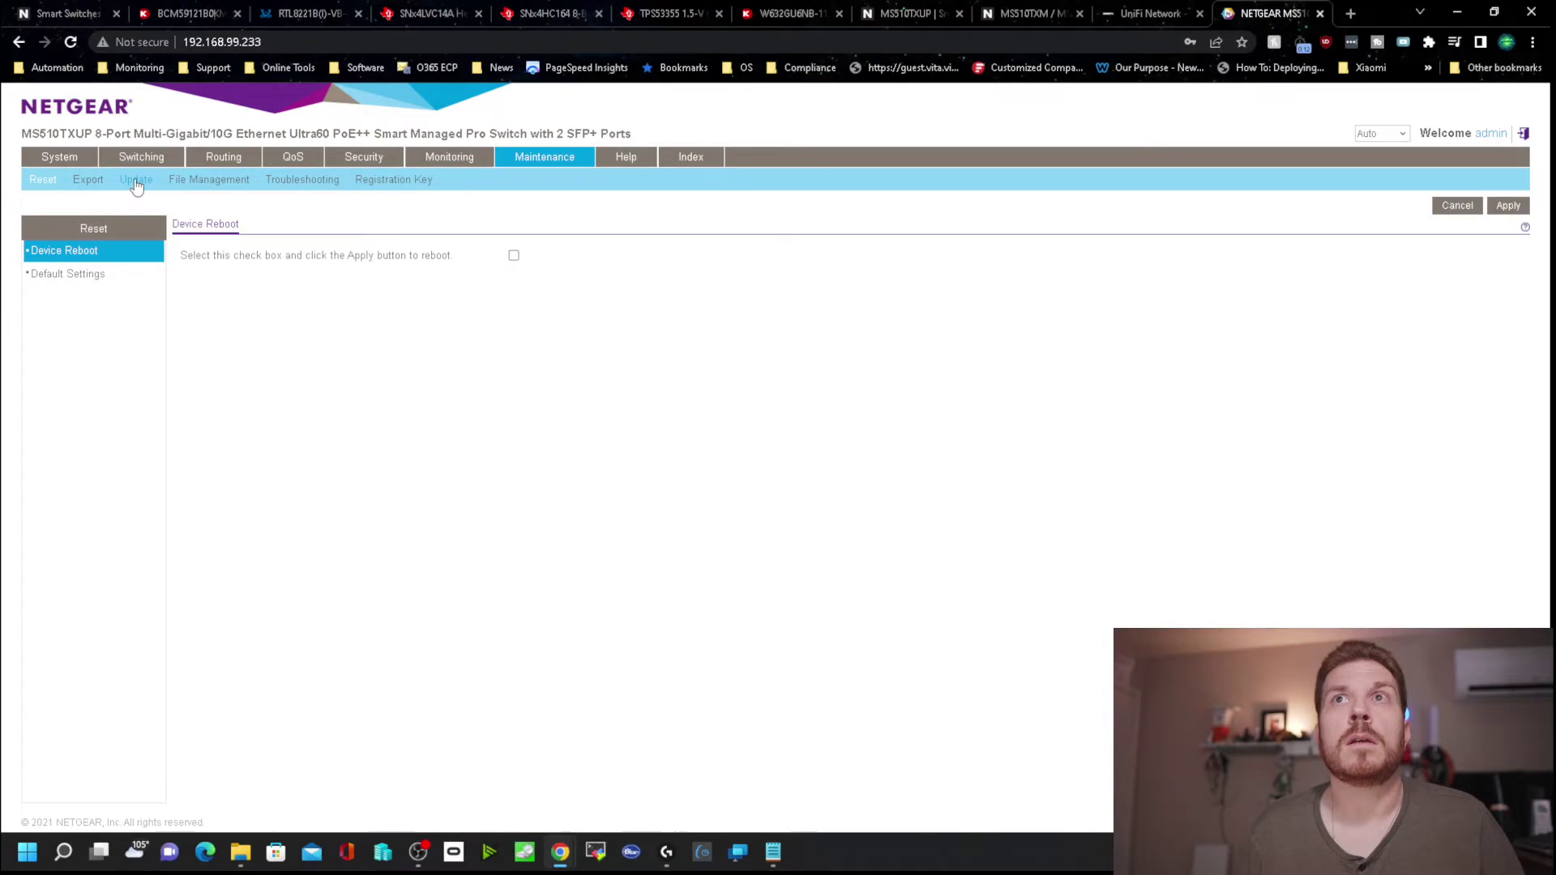
left_click(136, 180)
left_click(81, 293)
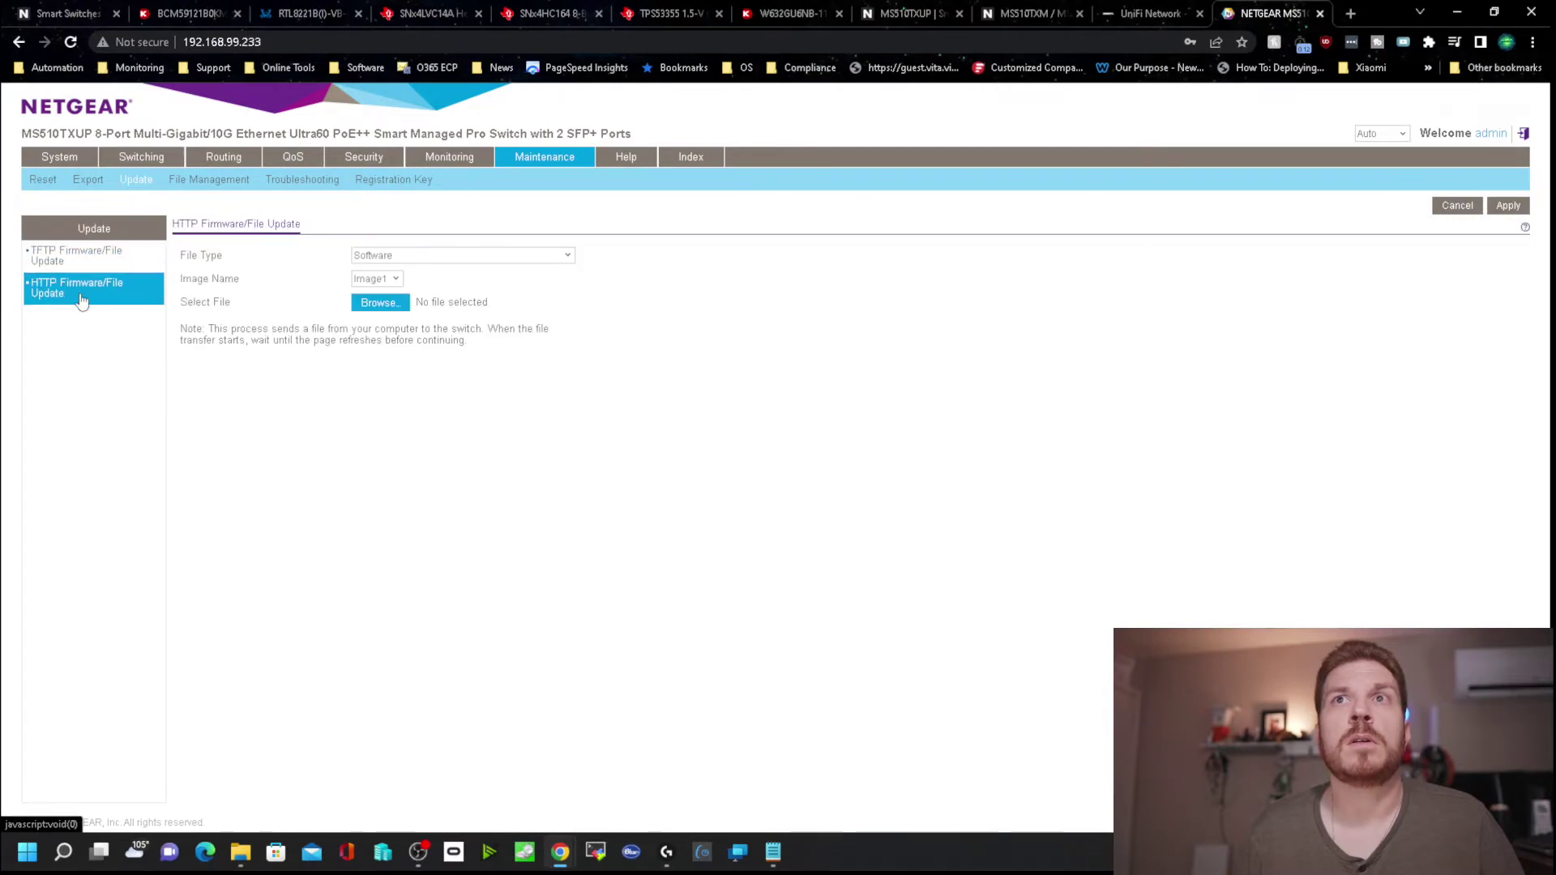
left_click(380, 303)
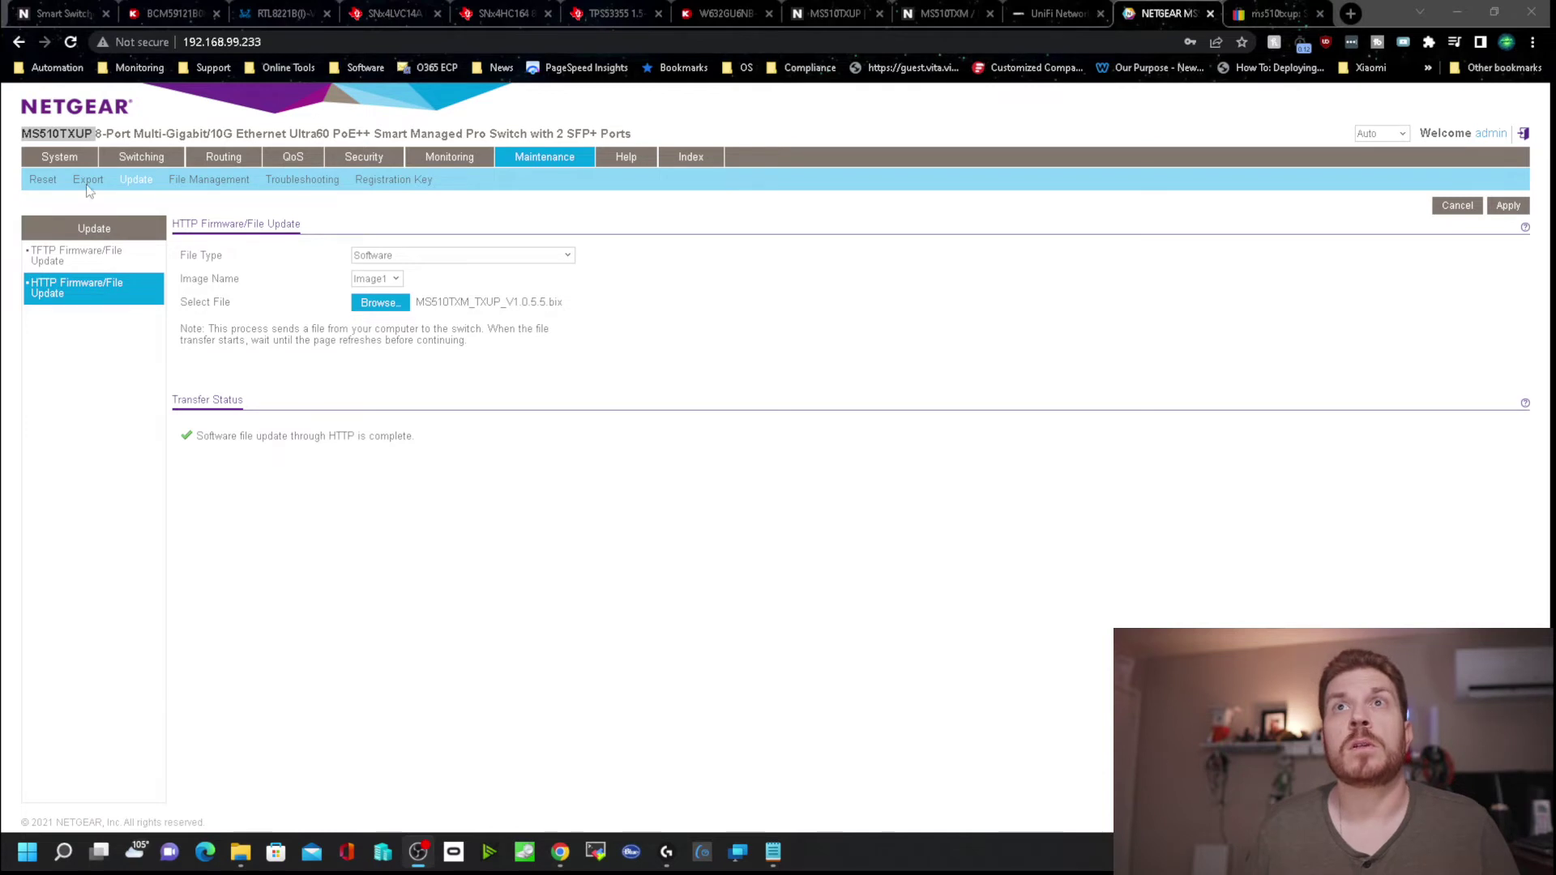
Reboot the switch and skip registration to return to its management interface.
left_click(44, 180)
left_click(514, 256)
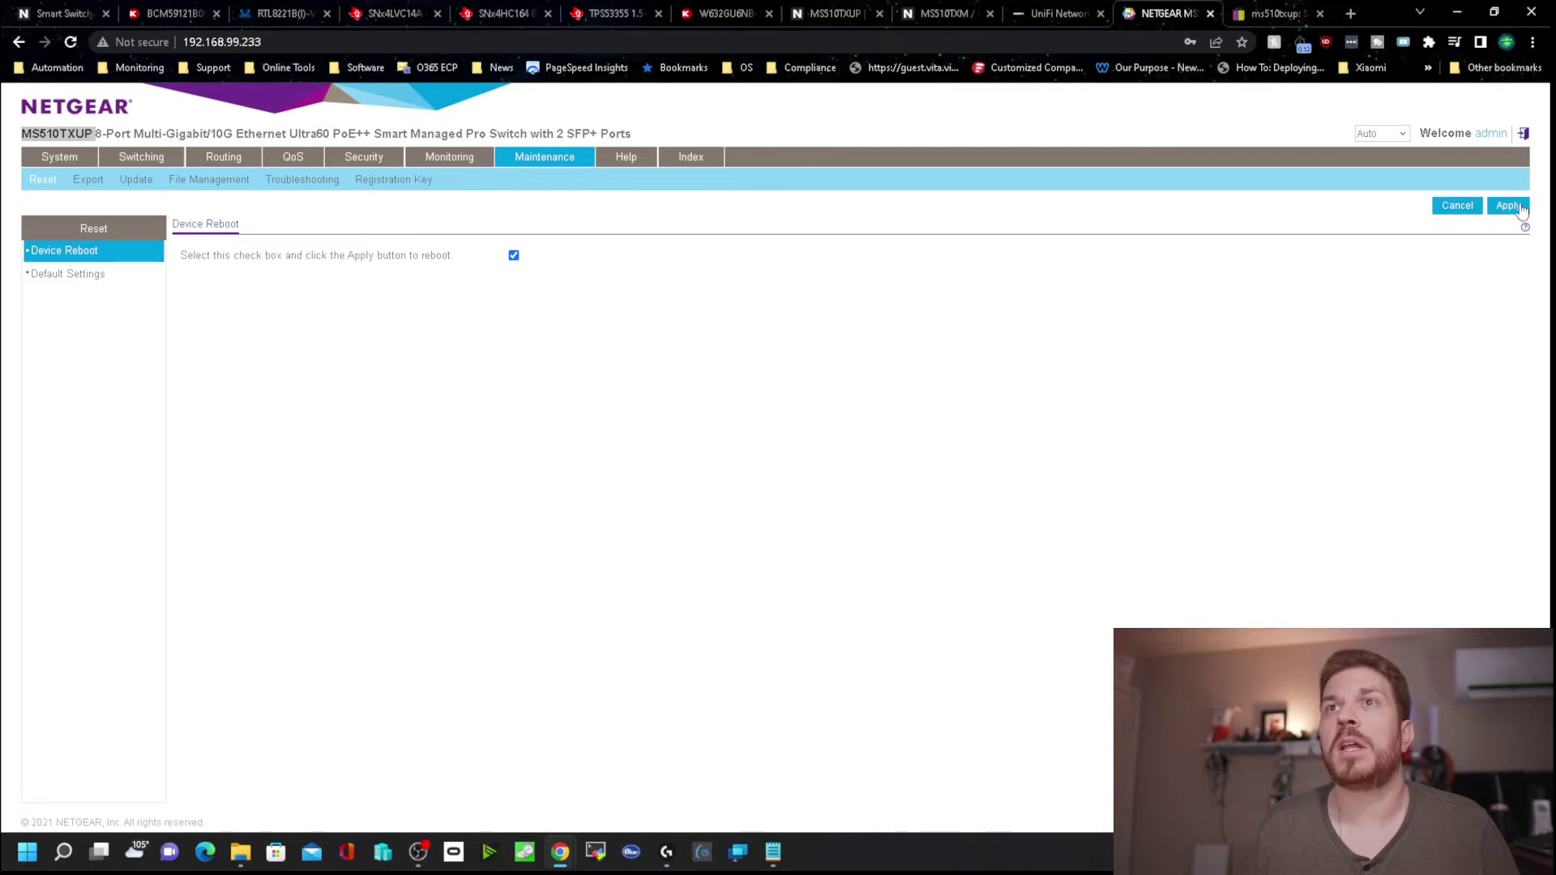
left_click(1509, 206)
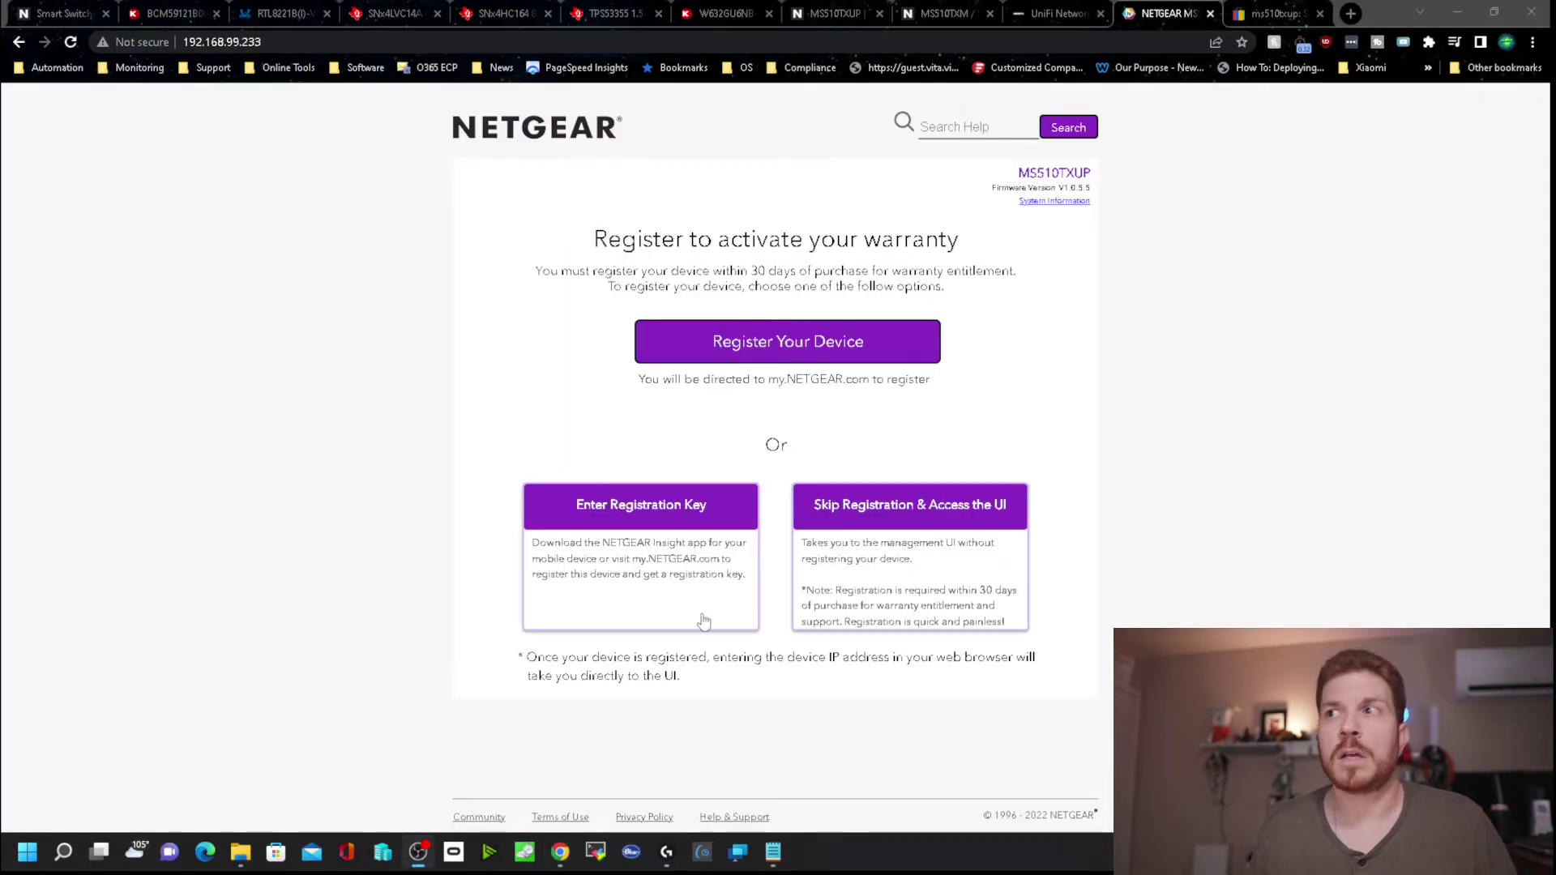
left_click(855, 520)
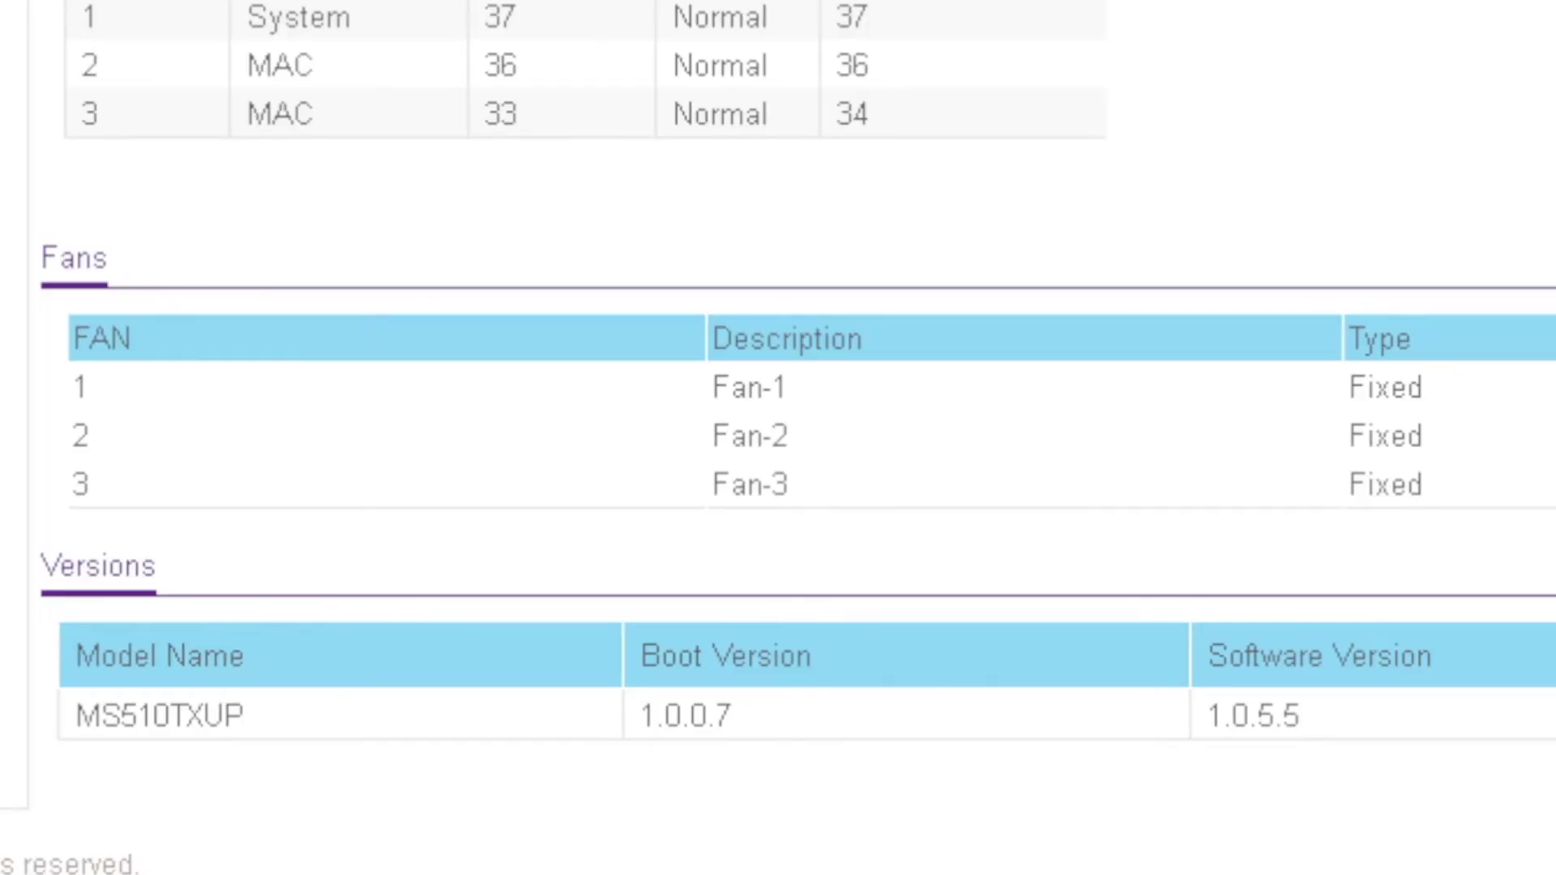
Check the installed software version and open the release notes for Firmware Version 1.0.5.5 on the support page.
left_click_drag(1315, 720, 1209, 720)
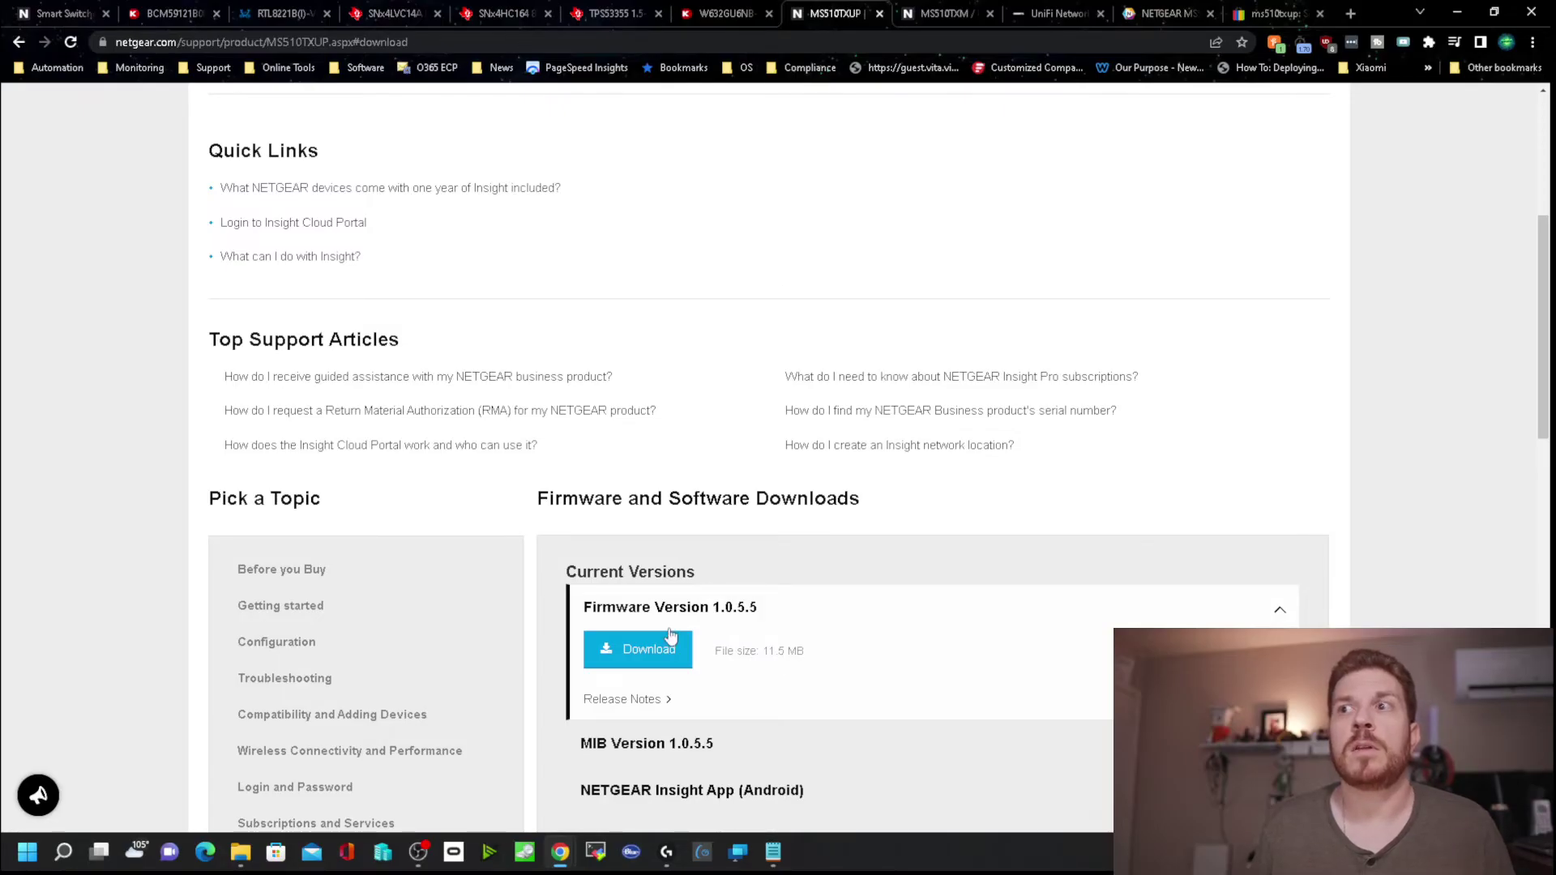
left_click(644, 700)
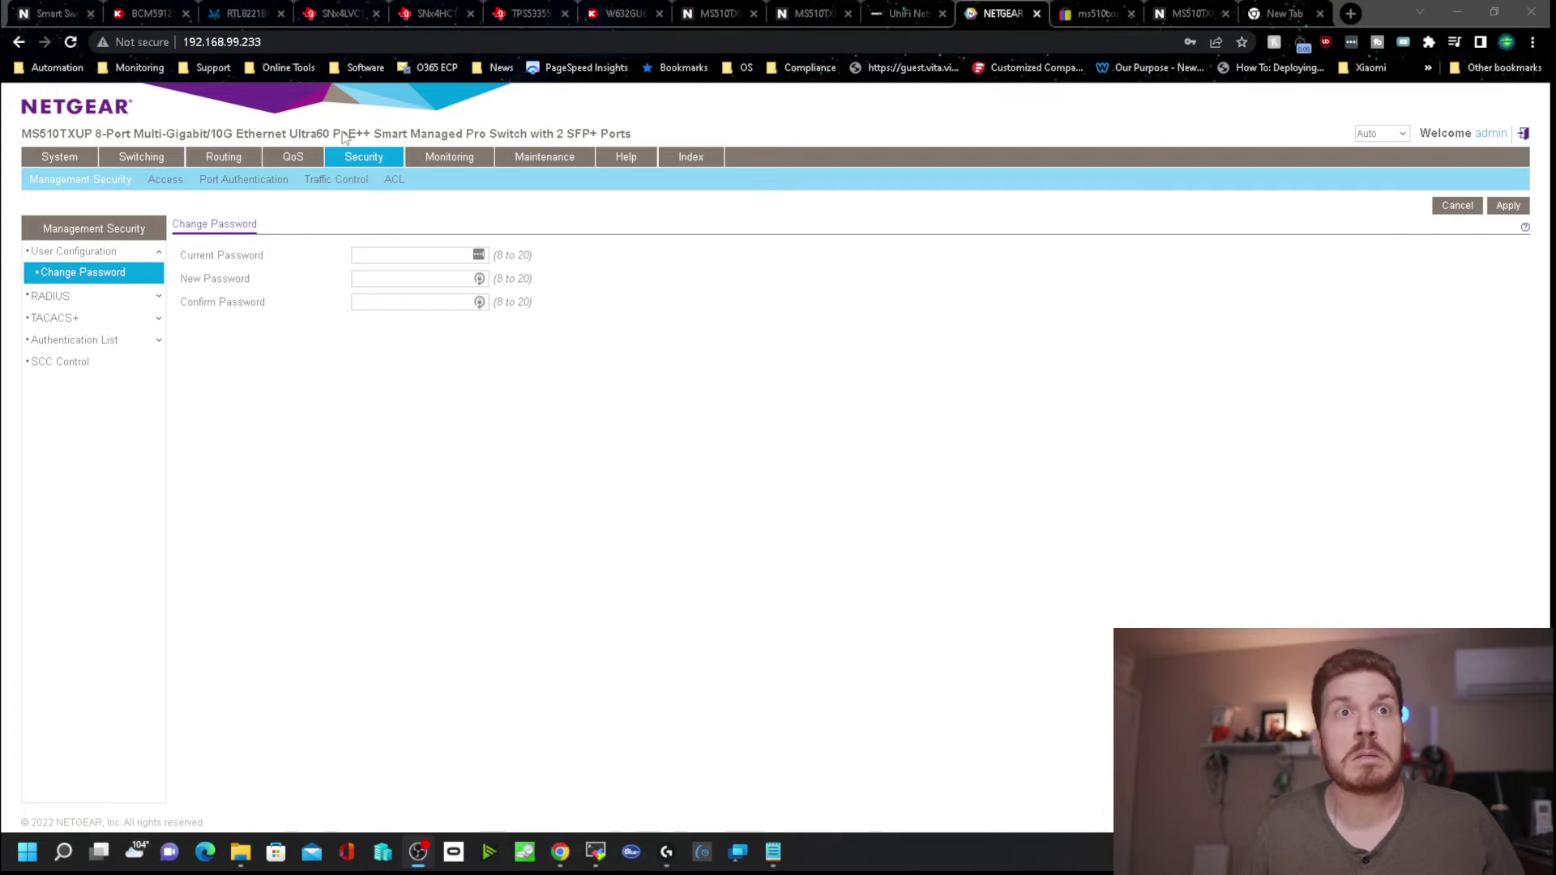
View the switch's SSH configuration in the security access settings.
left_click(383, 162)
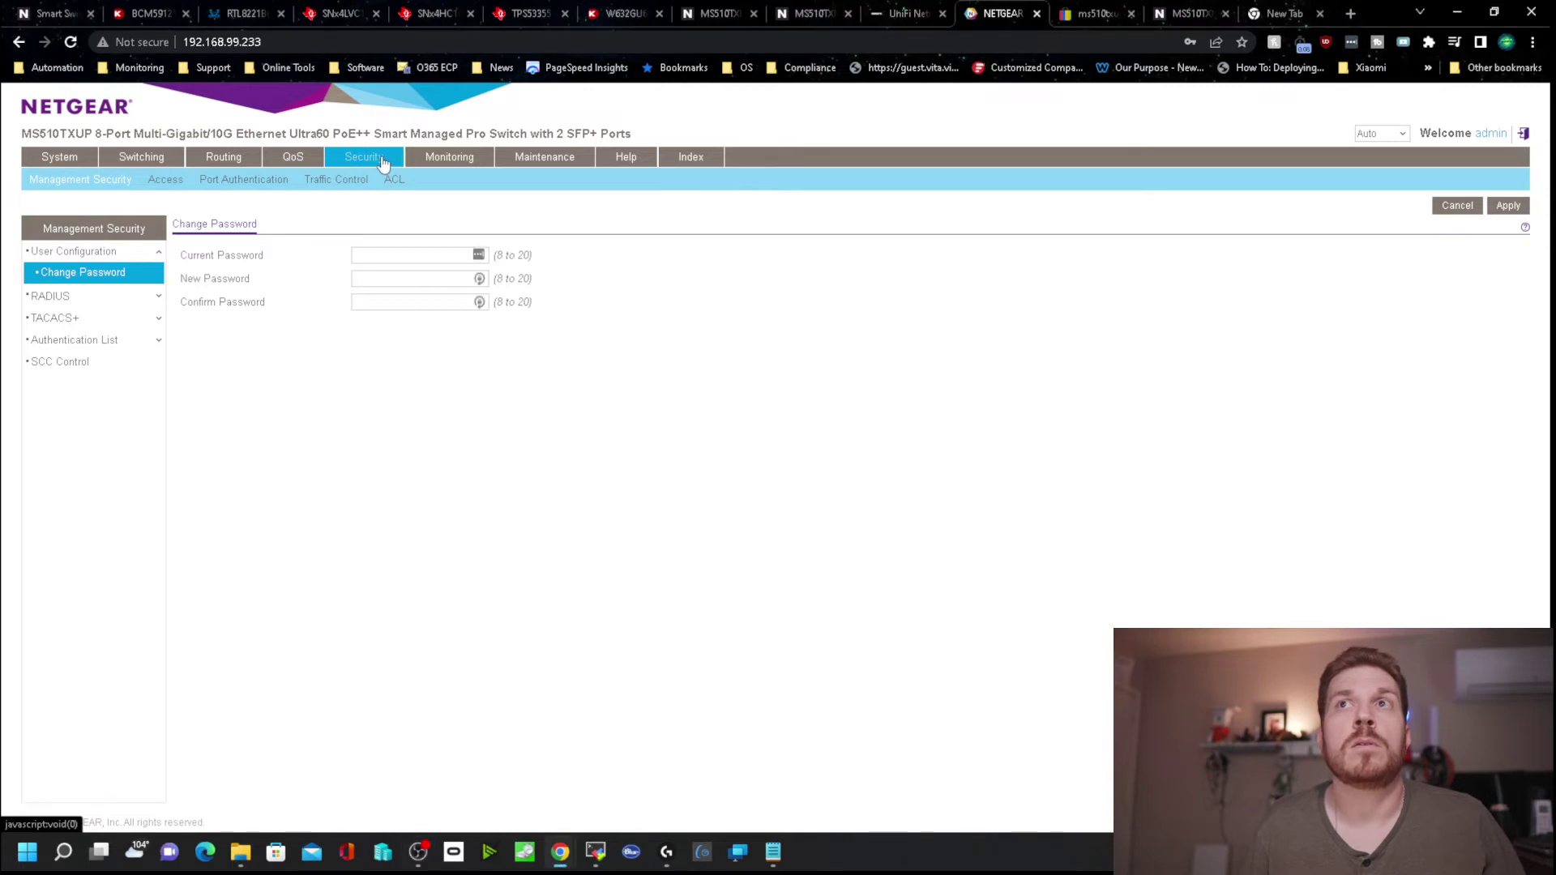
left_click(168, 185)
left_click(64, 320)
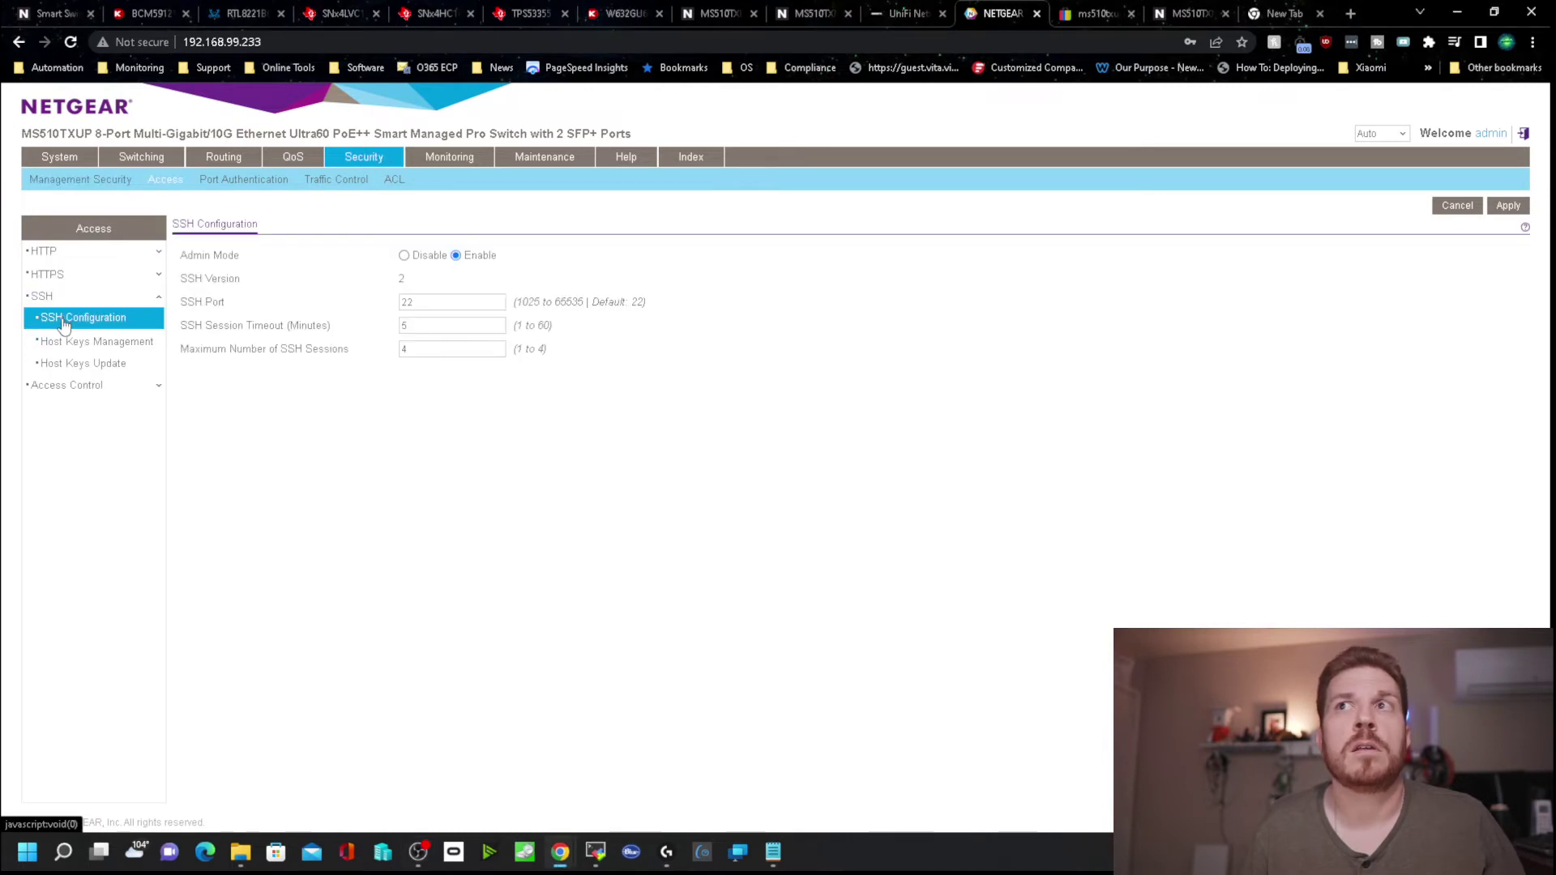
Inspect the SSH host key status, RSA key management options and host key update page.
left_click(115, 345)
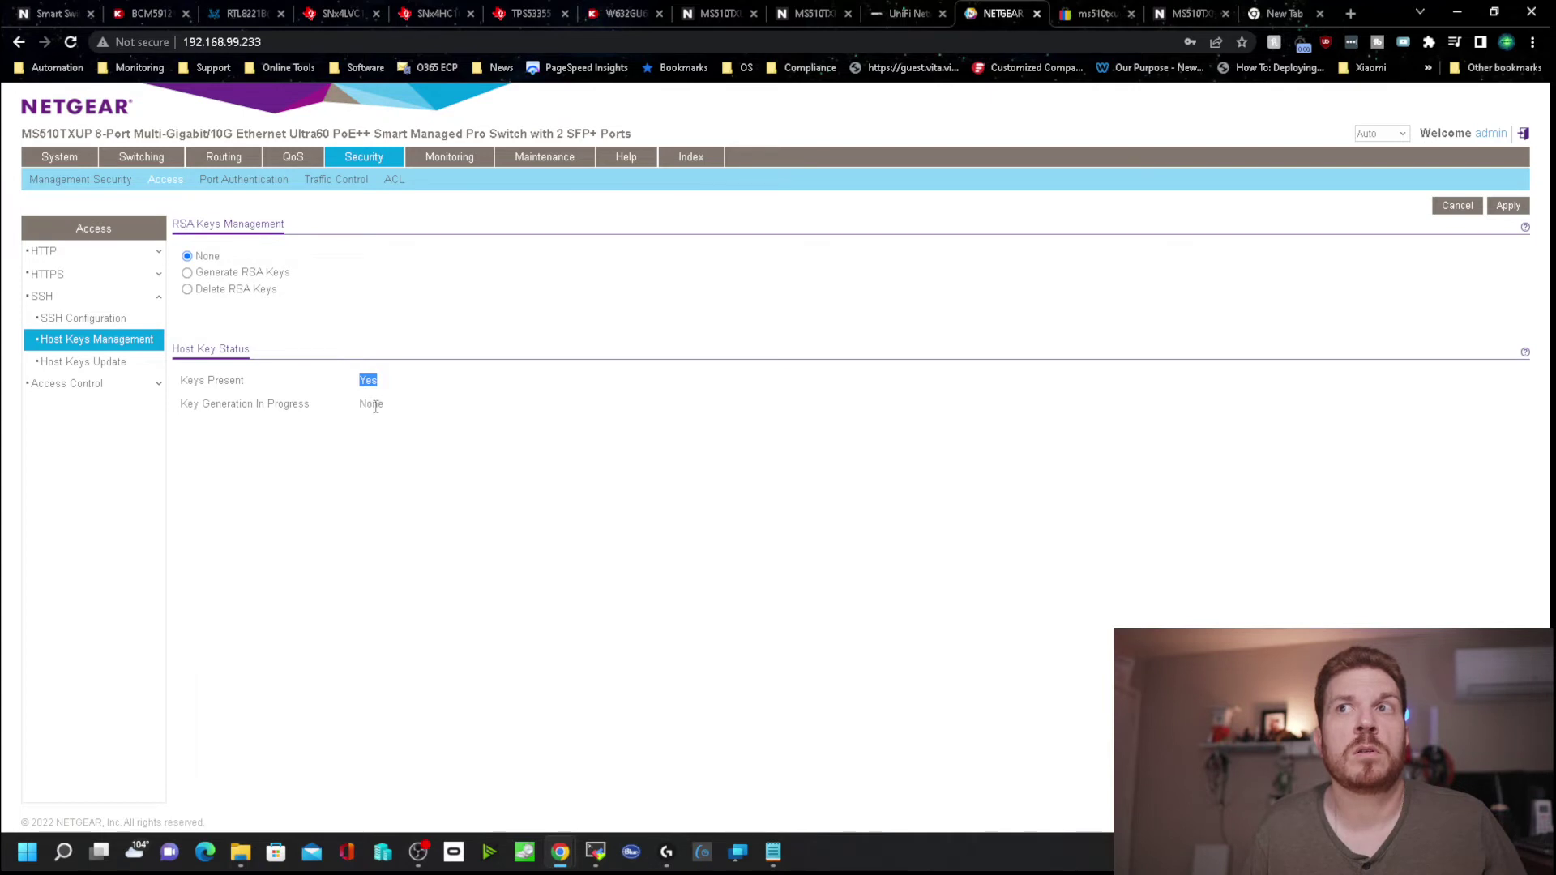
left_click(85, 364)
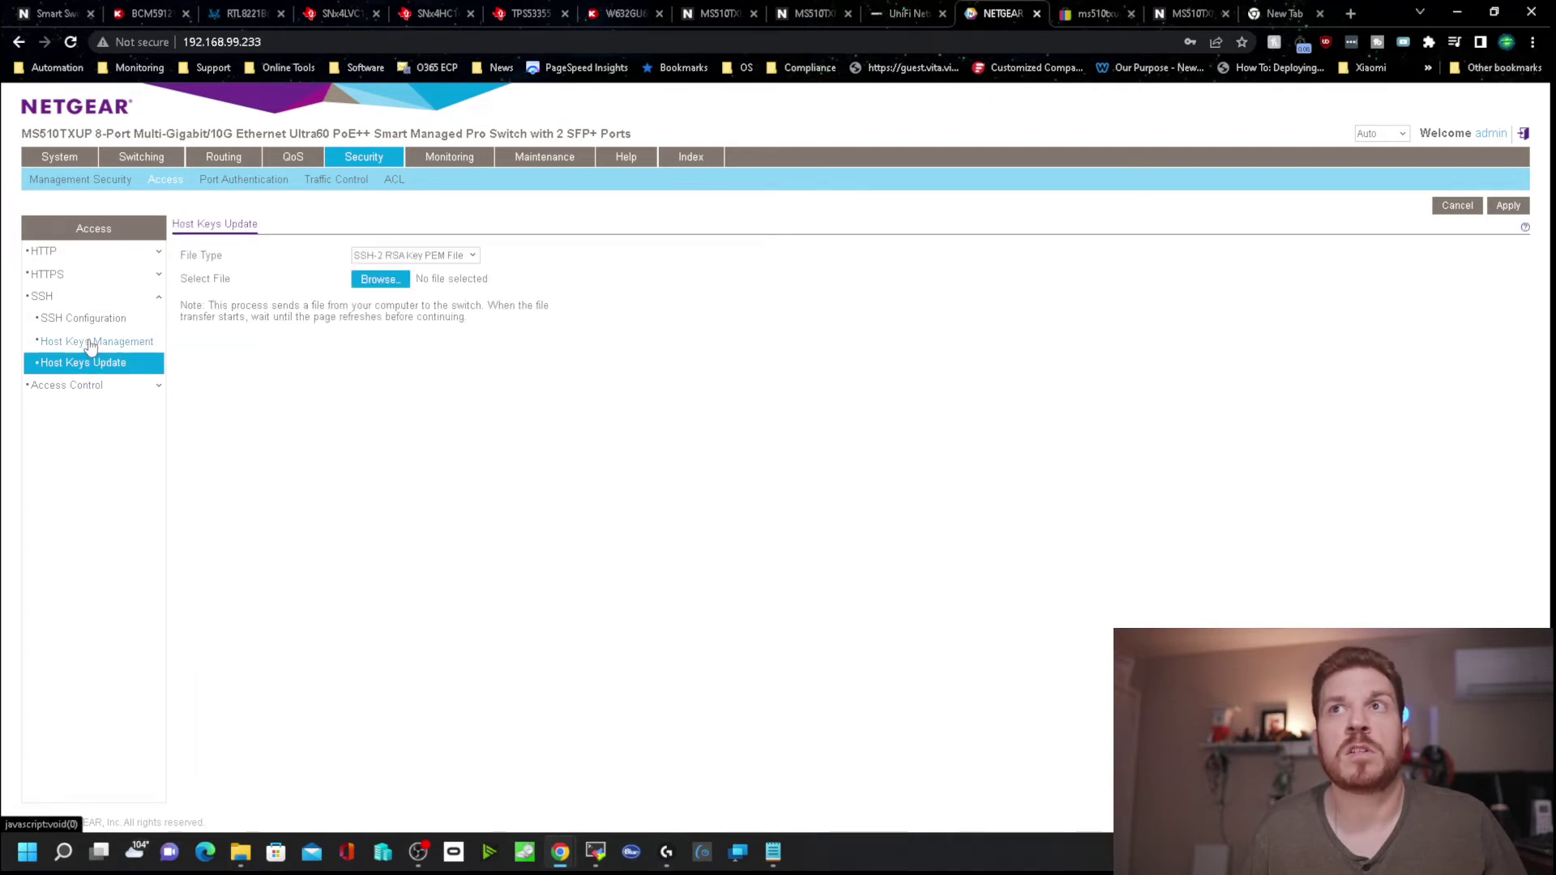
left_click(90, 344)
left_click(207, 281)
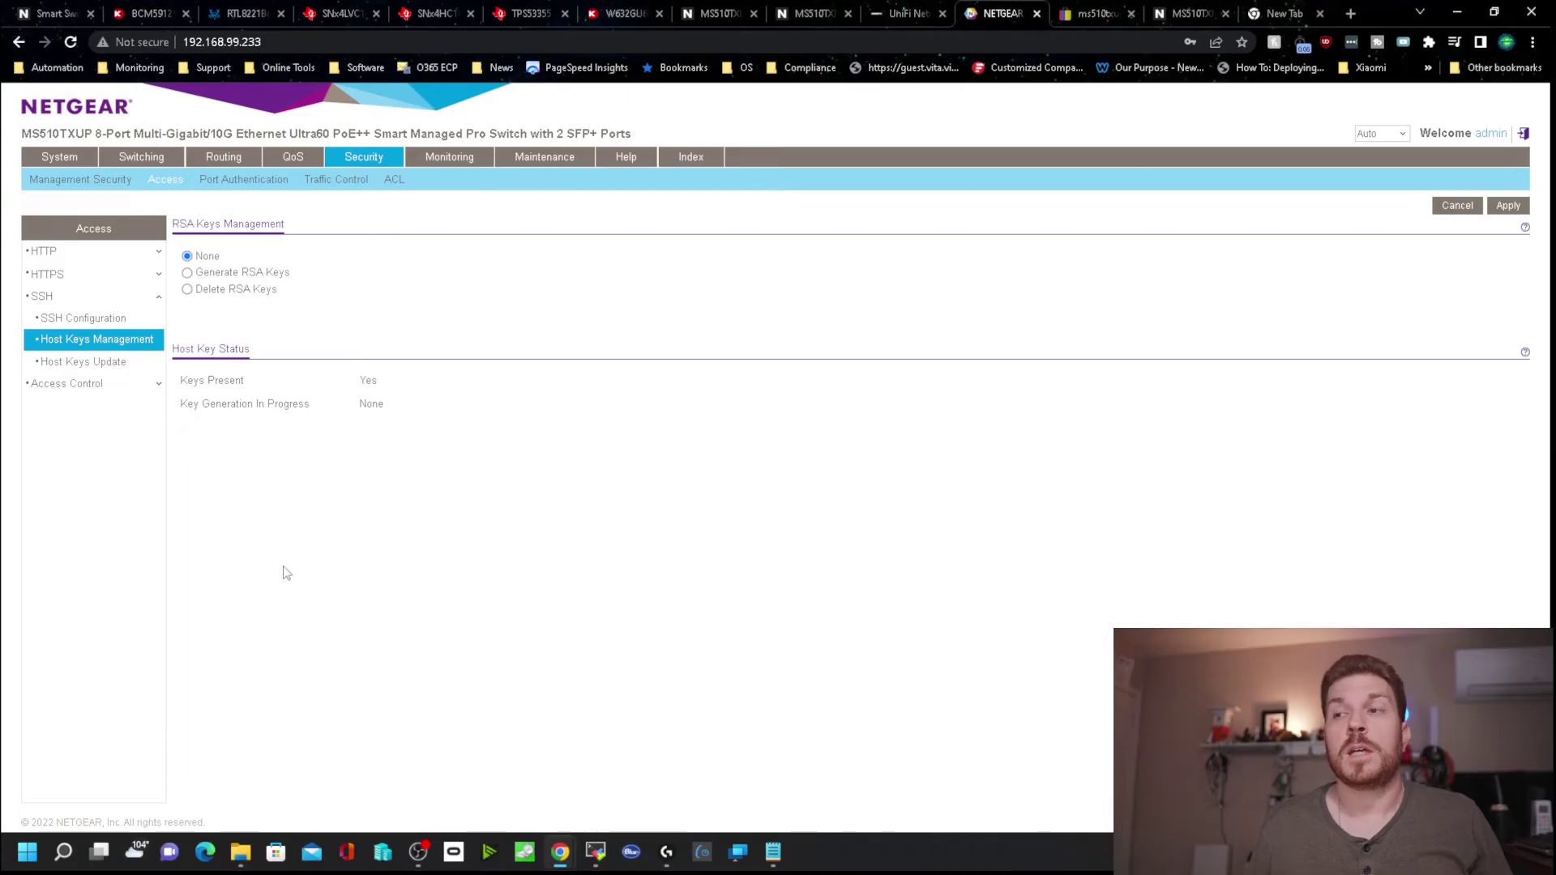
Switch to MobaXterm and save the login password for the SSH session to 192.168.99.233.
left_click(596, 854)
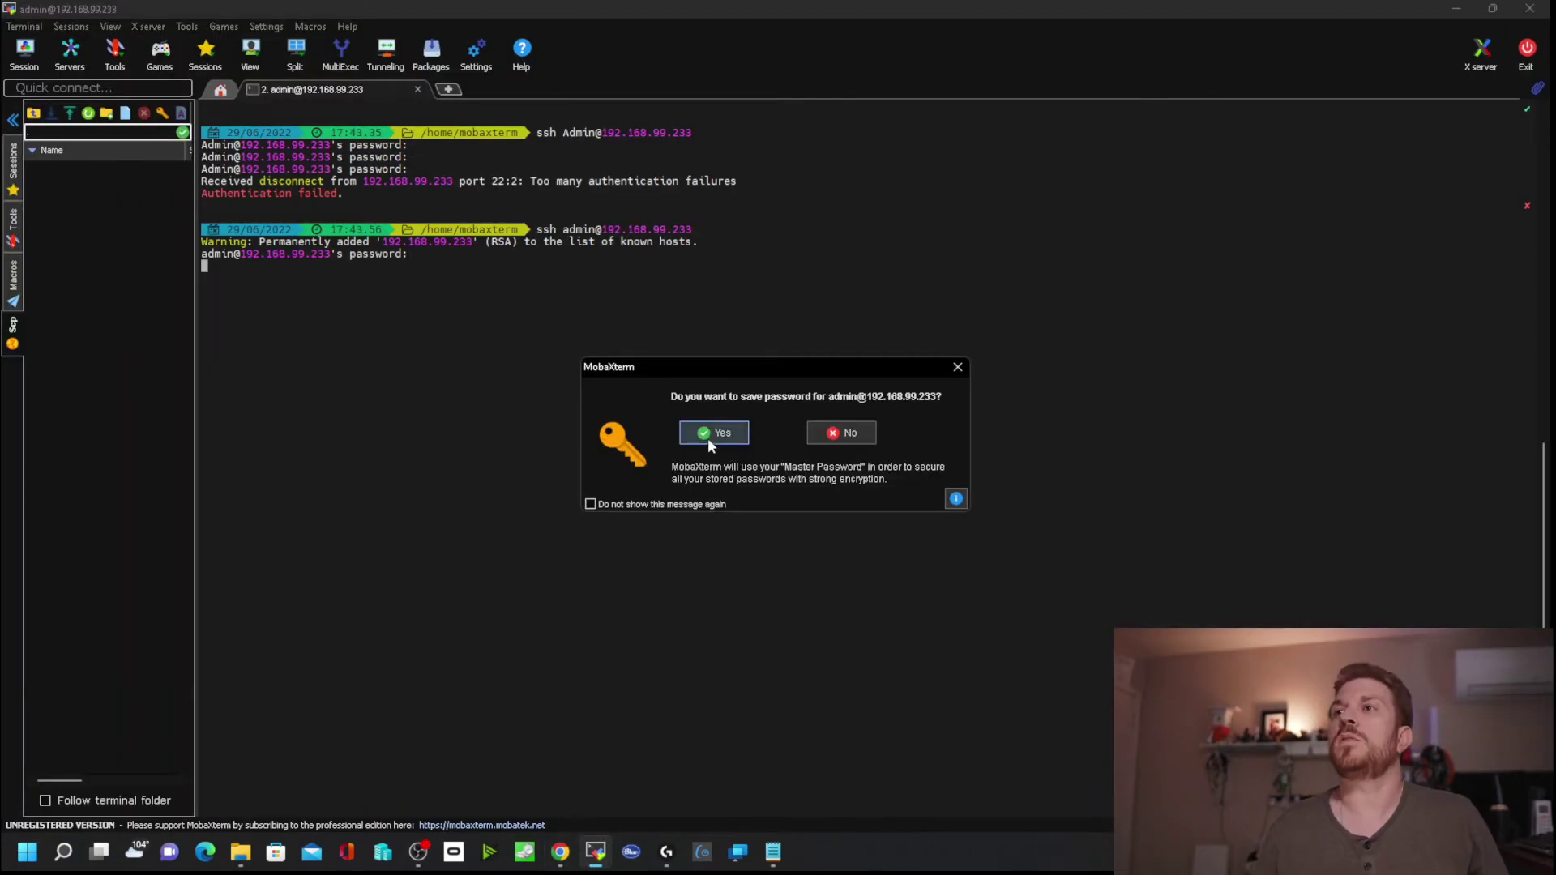
left_click(709, 437)
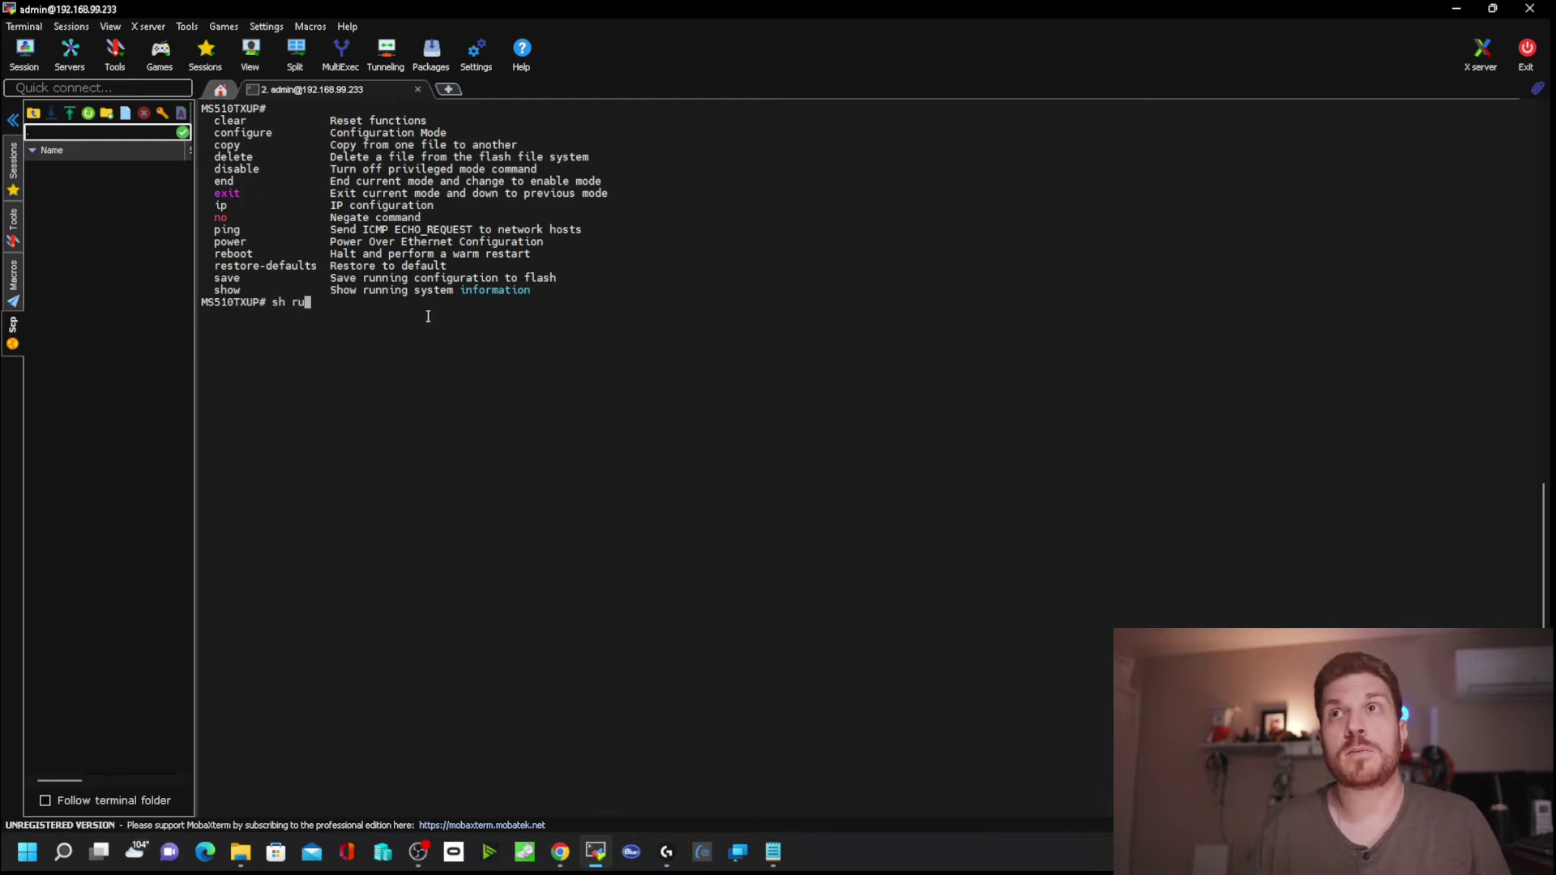
Display the switch's full running configuration with sh ru and highlight an interface line in it.
key("Return")
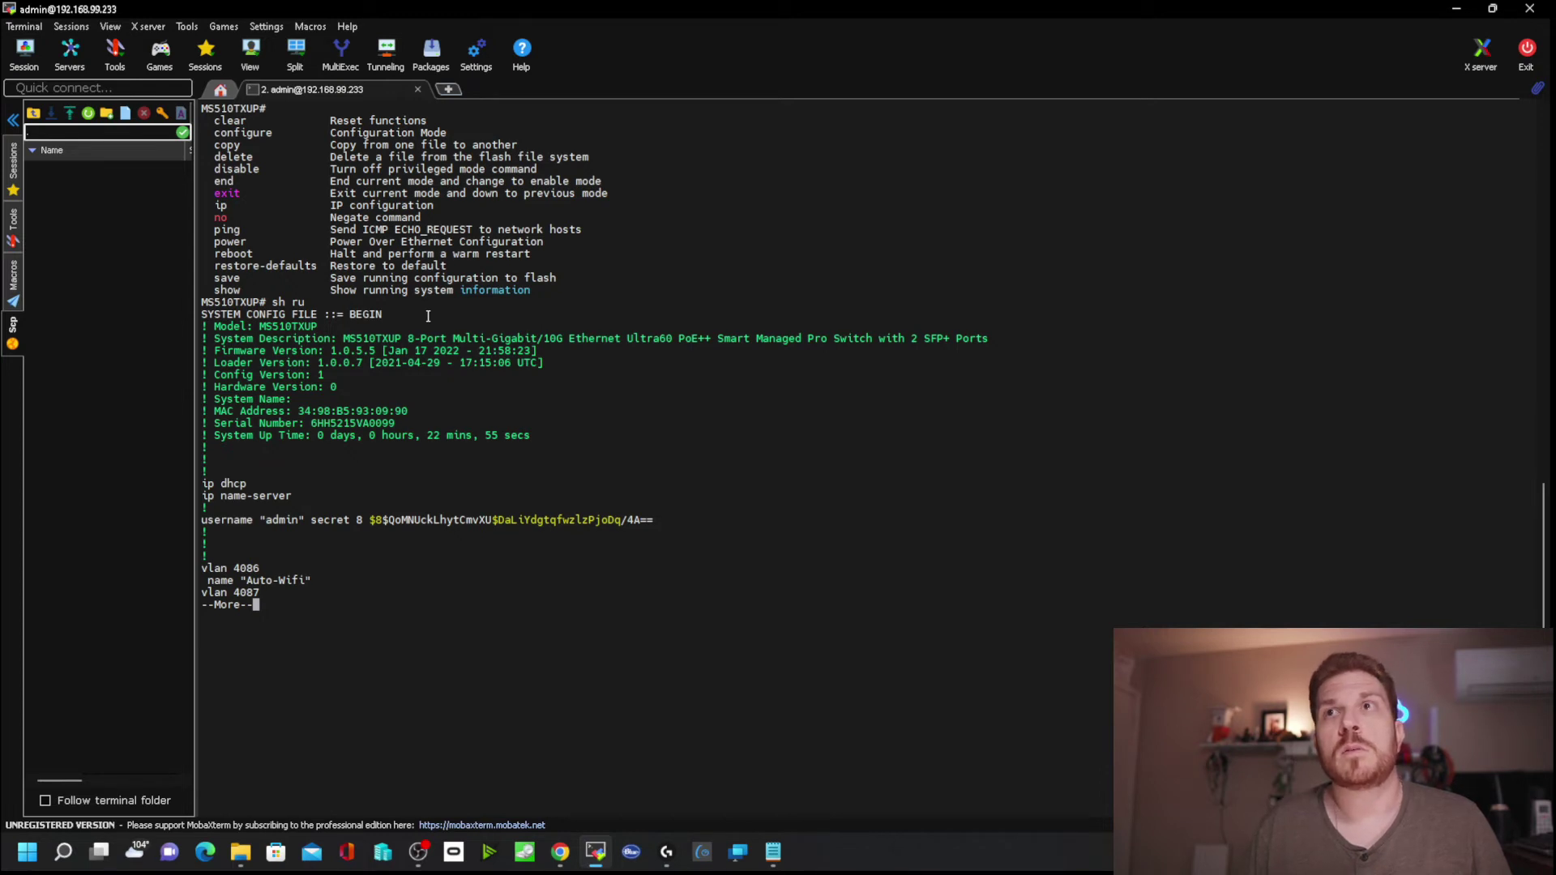
key("space")
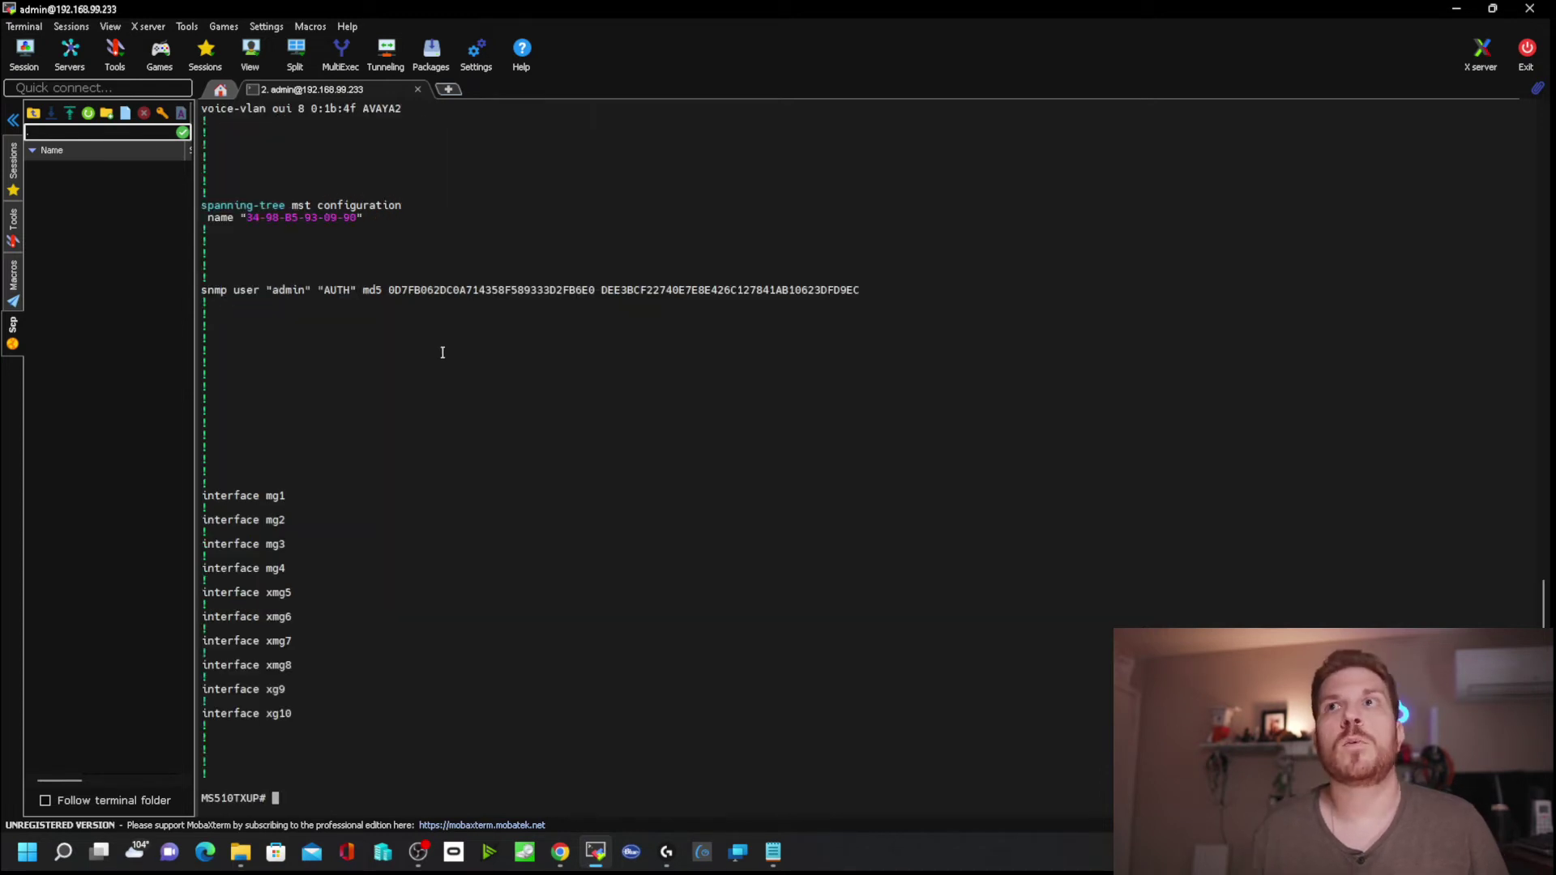
triple_click(267, 592)
key("ctrl+c")
Move the earlier output out of view with blank prompt lines and list the privileged-mode commands with ?
type("conf t")
key("Return")
type("configure")
right_click(286, 605)
key("Return")
key("Return")
key("Return")
key("Return")
key("Return")
key("Return")
key("Return")
key("Return")
key("Return")
key("Return")
key("Return")
key("Return")
key("Return")
key("Return")
key("Return")
key("Return")
key("Return")
key("Return")
key("Return")
key("Return")
type("?")
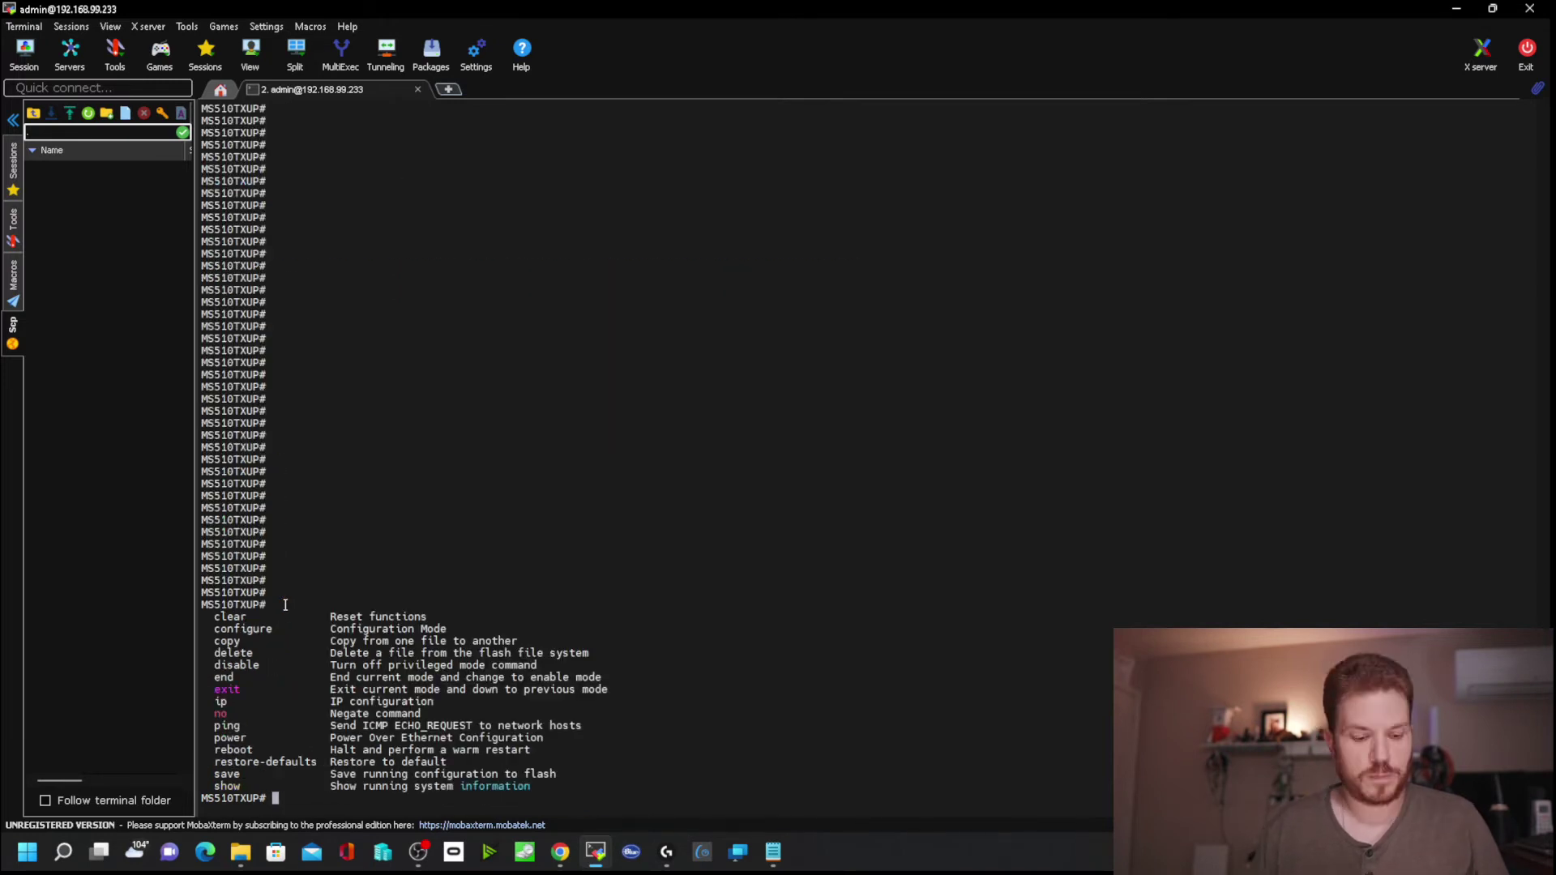
Enter the switch's configuration mode with configure and list the commands available there.
type("configure")
key("Return")
type("?")
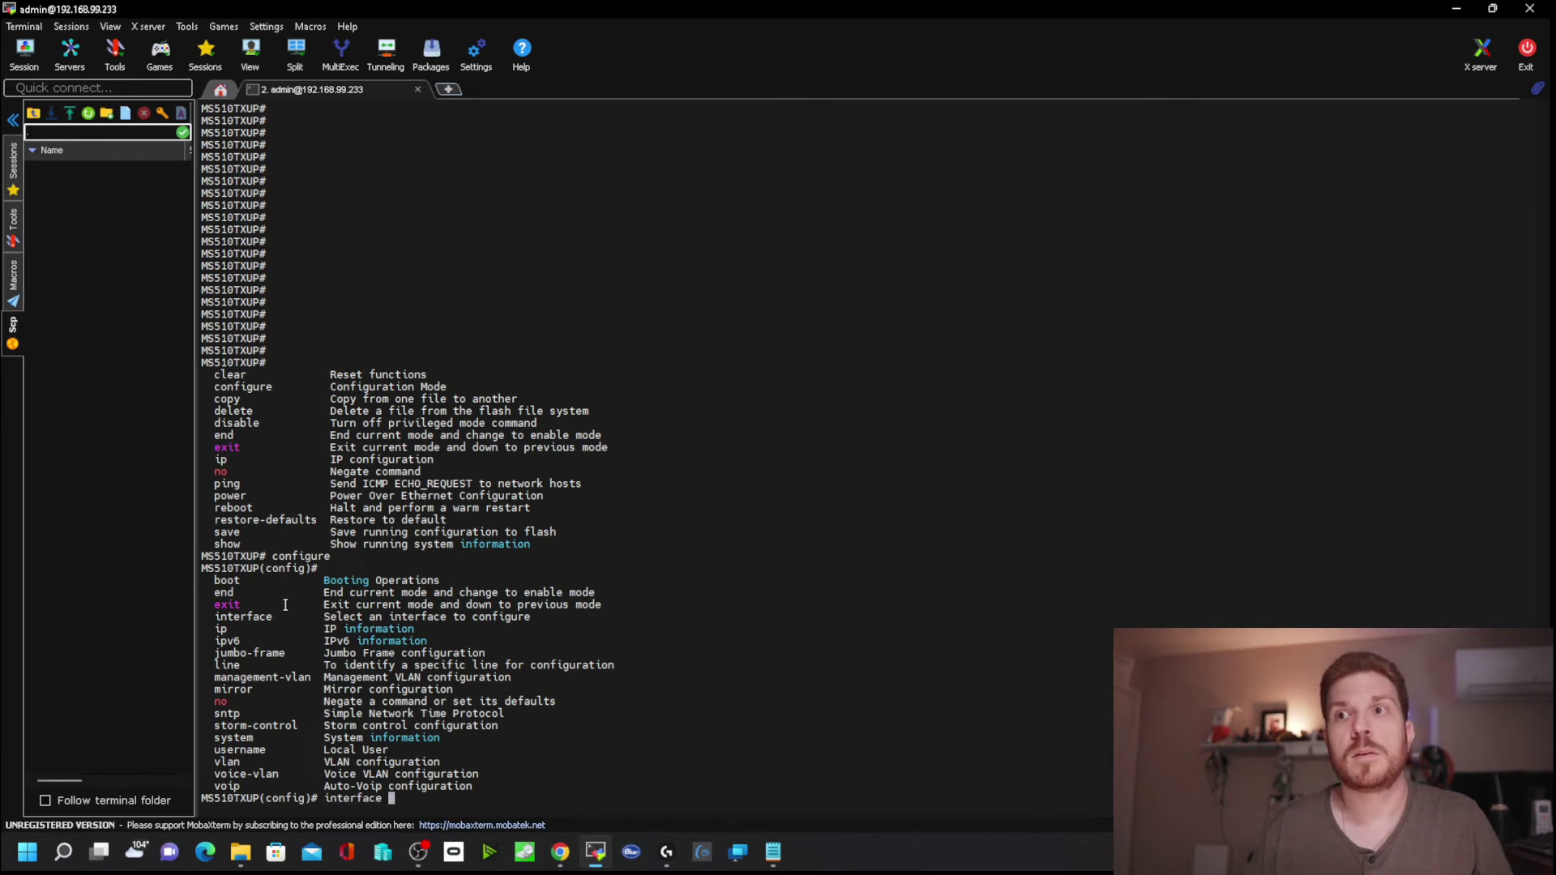
List the interface types that the interface command accepts in configuration mode.
type("interface")
key("Return")
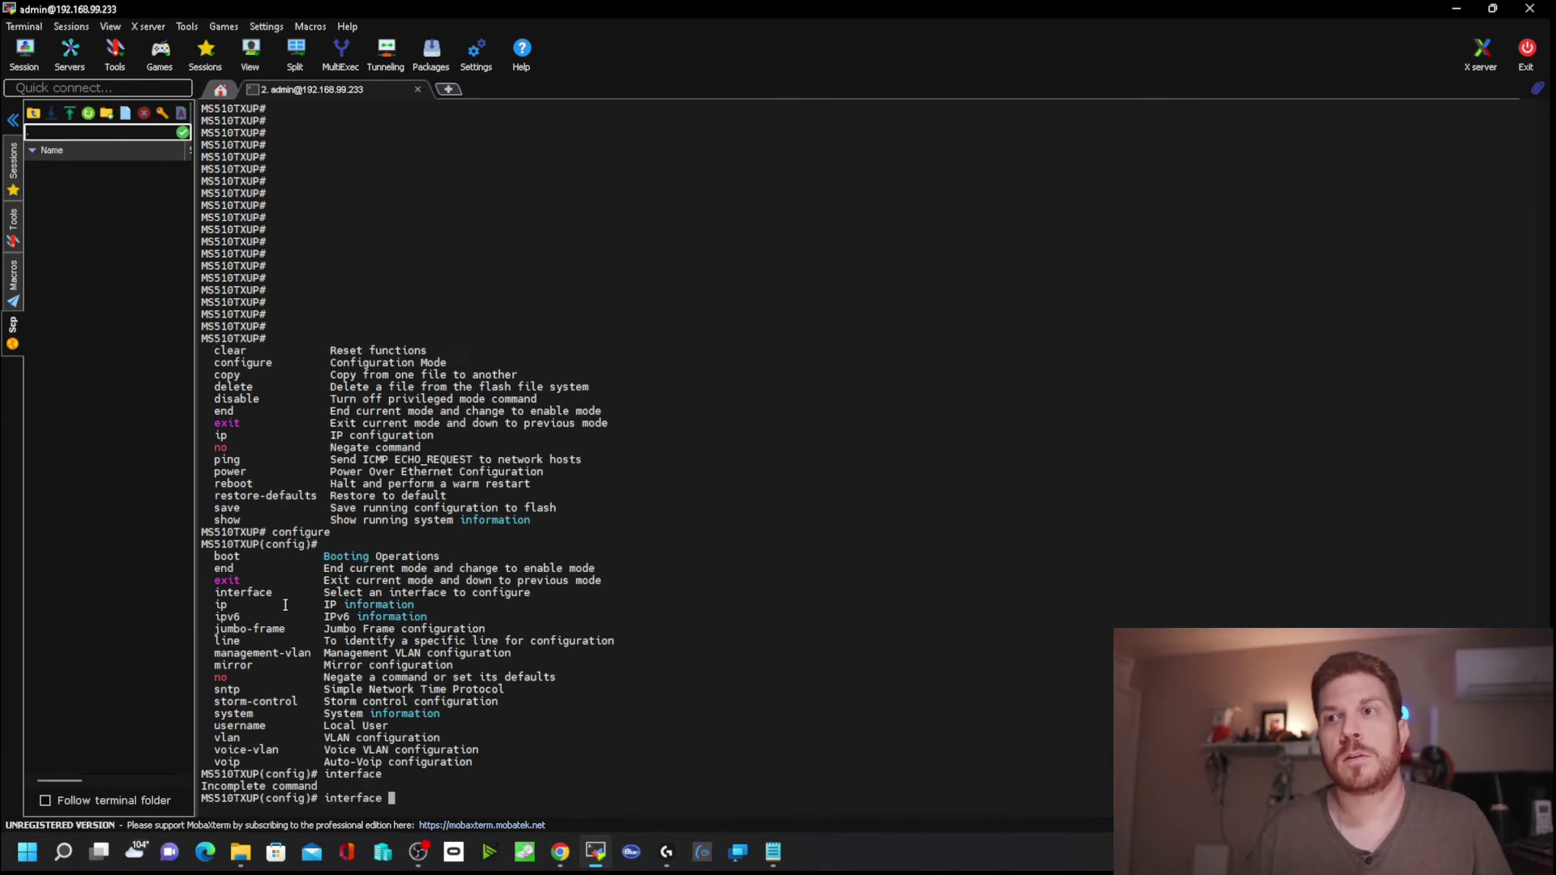
key("Tab")
key("Tab")
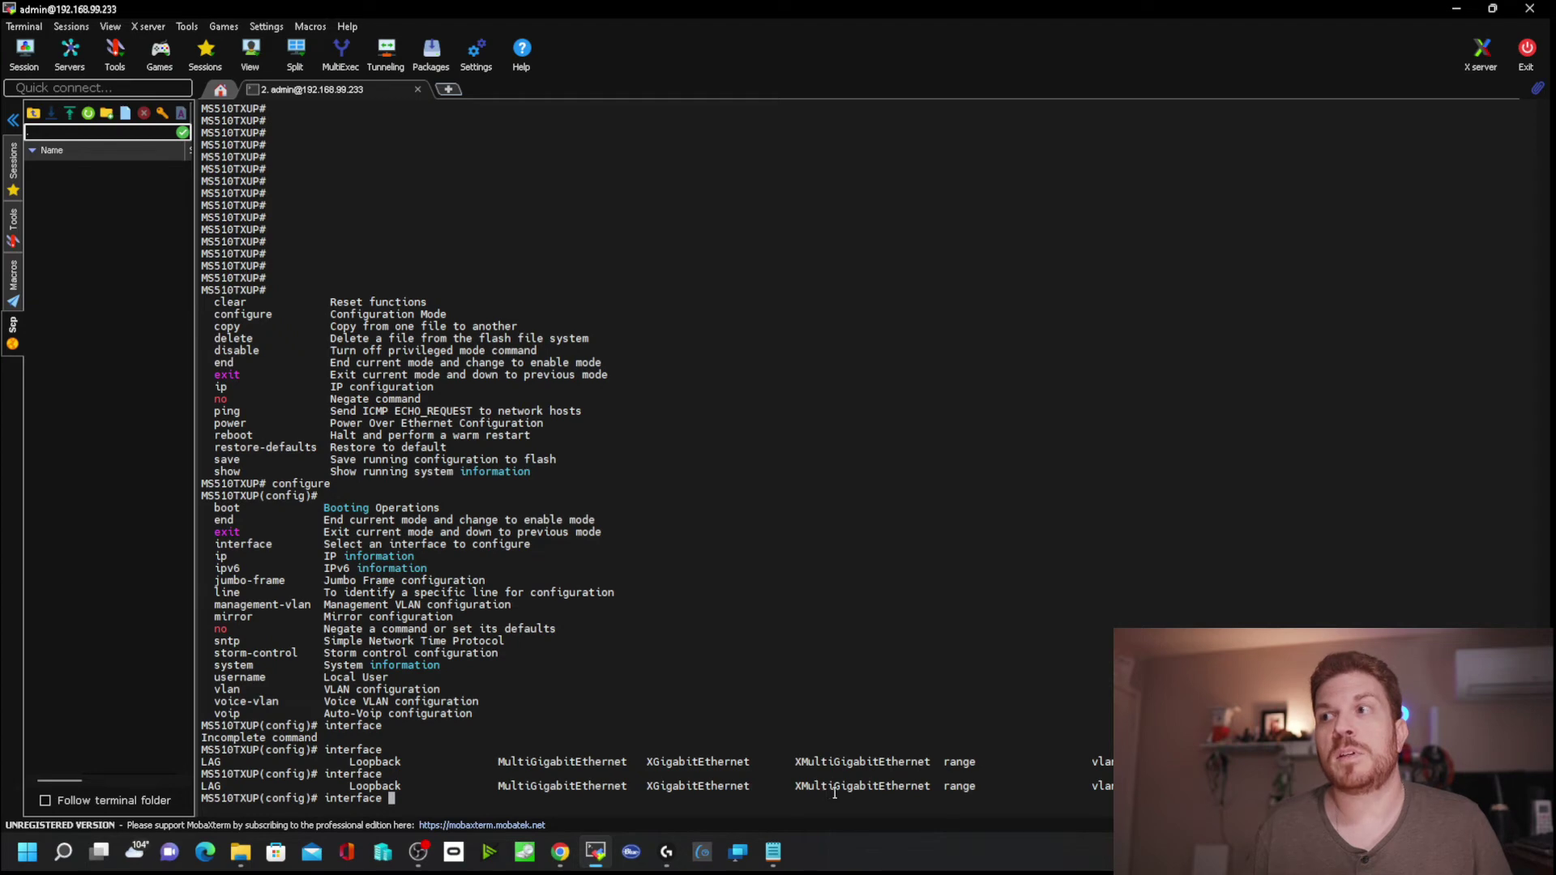
Enter interface configuration mode, fill the terminal with blank prompts and list the interface-level commands with ?
key("Return")
key("Return")
key("Return")
key("Return")
key("Return")
key("Return")
key("Return")
key("Return")
key("Return")
key("Return")
type("?")
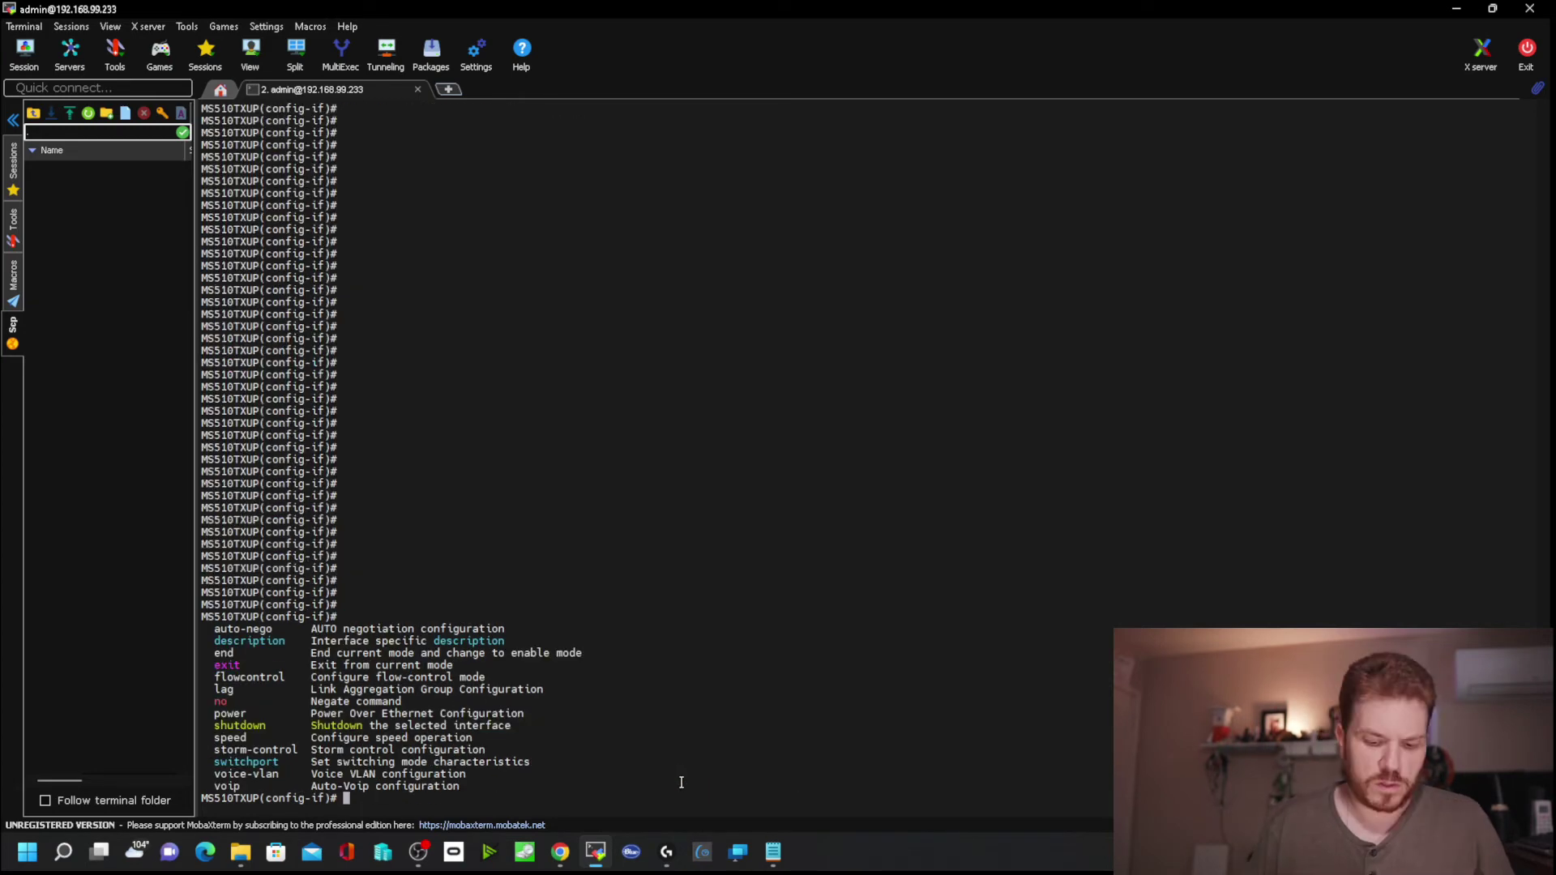
Disable PoE on the selected interface with power inline never, and save the running configuration from privileged mode.
type("power ?inline ?")
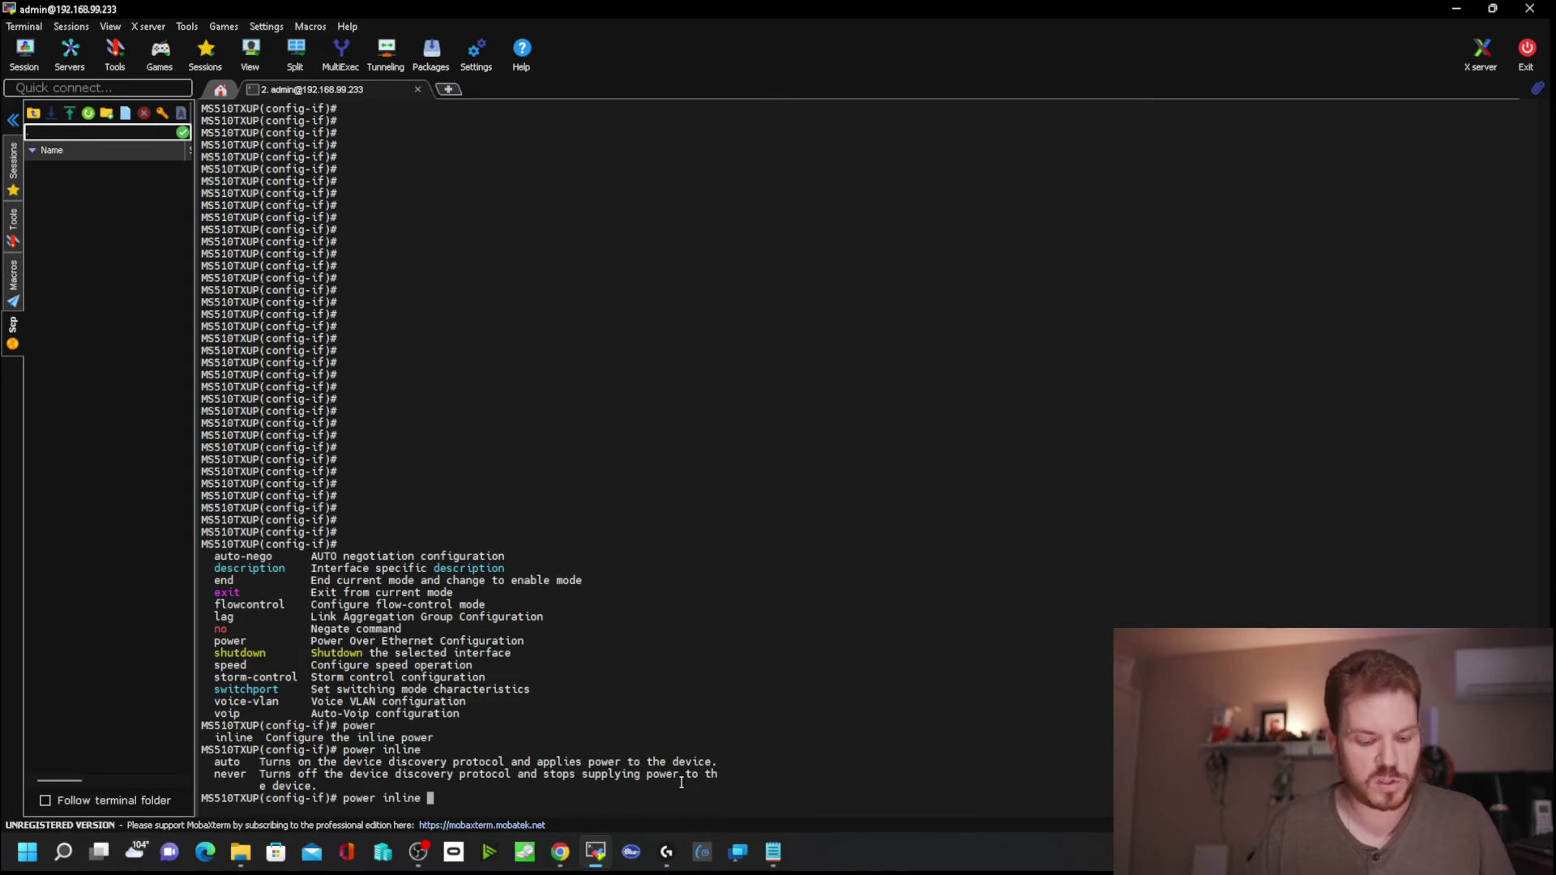
type("save")
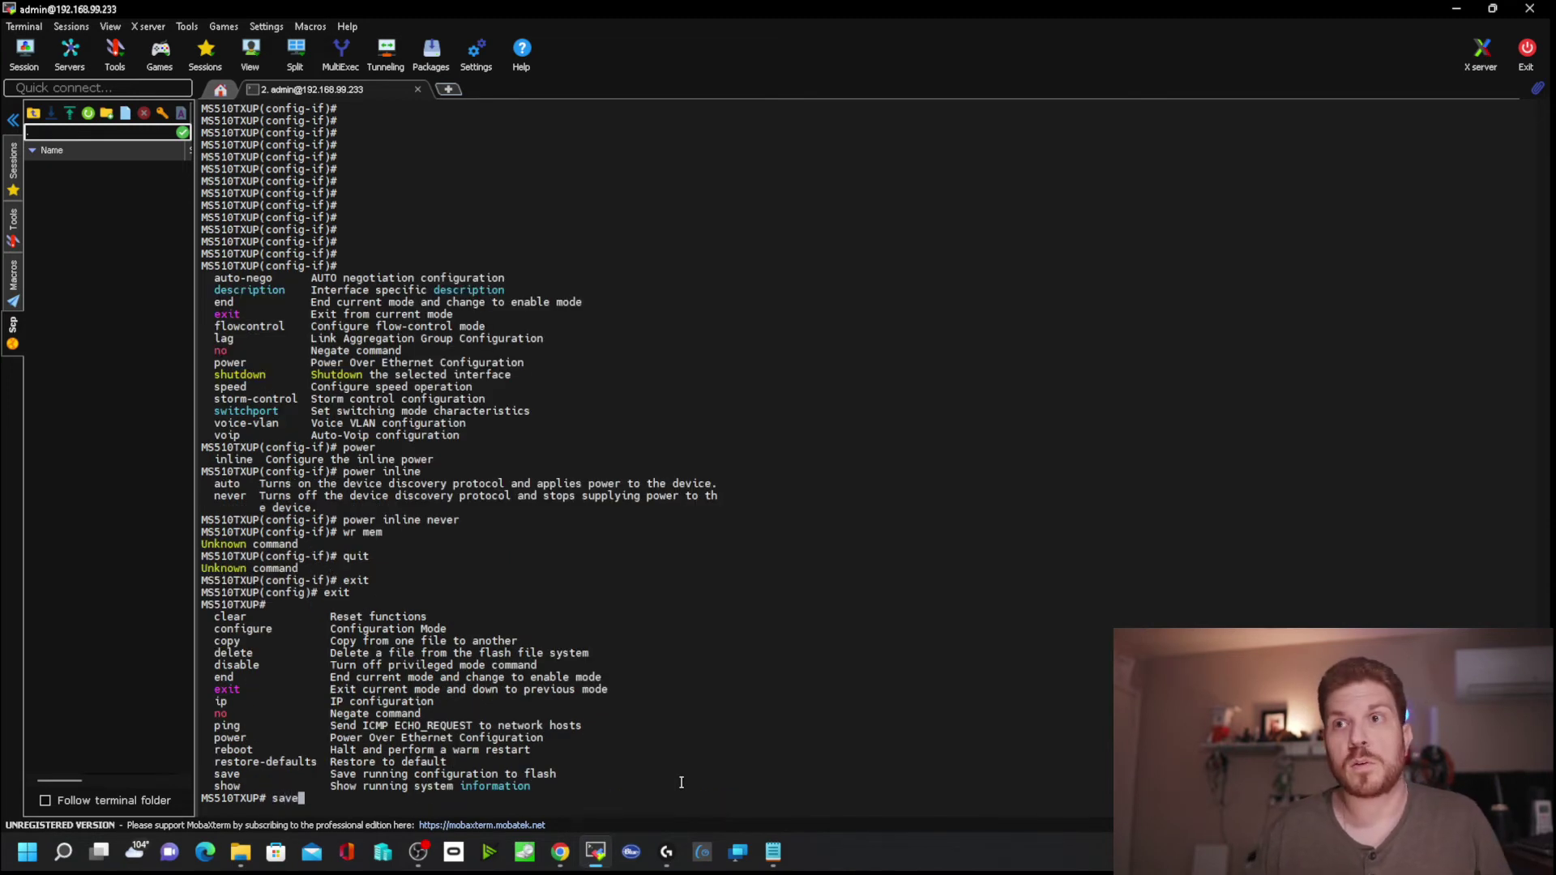
key("Return")
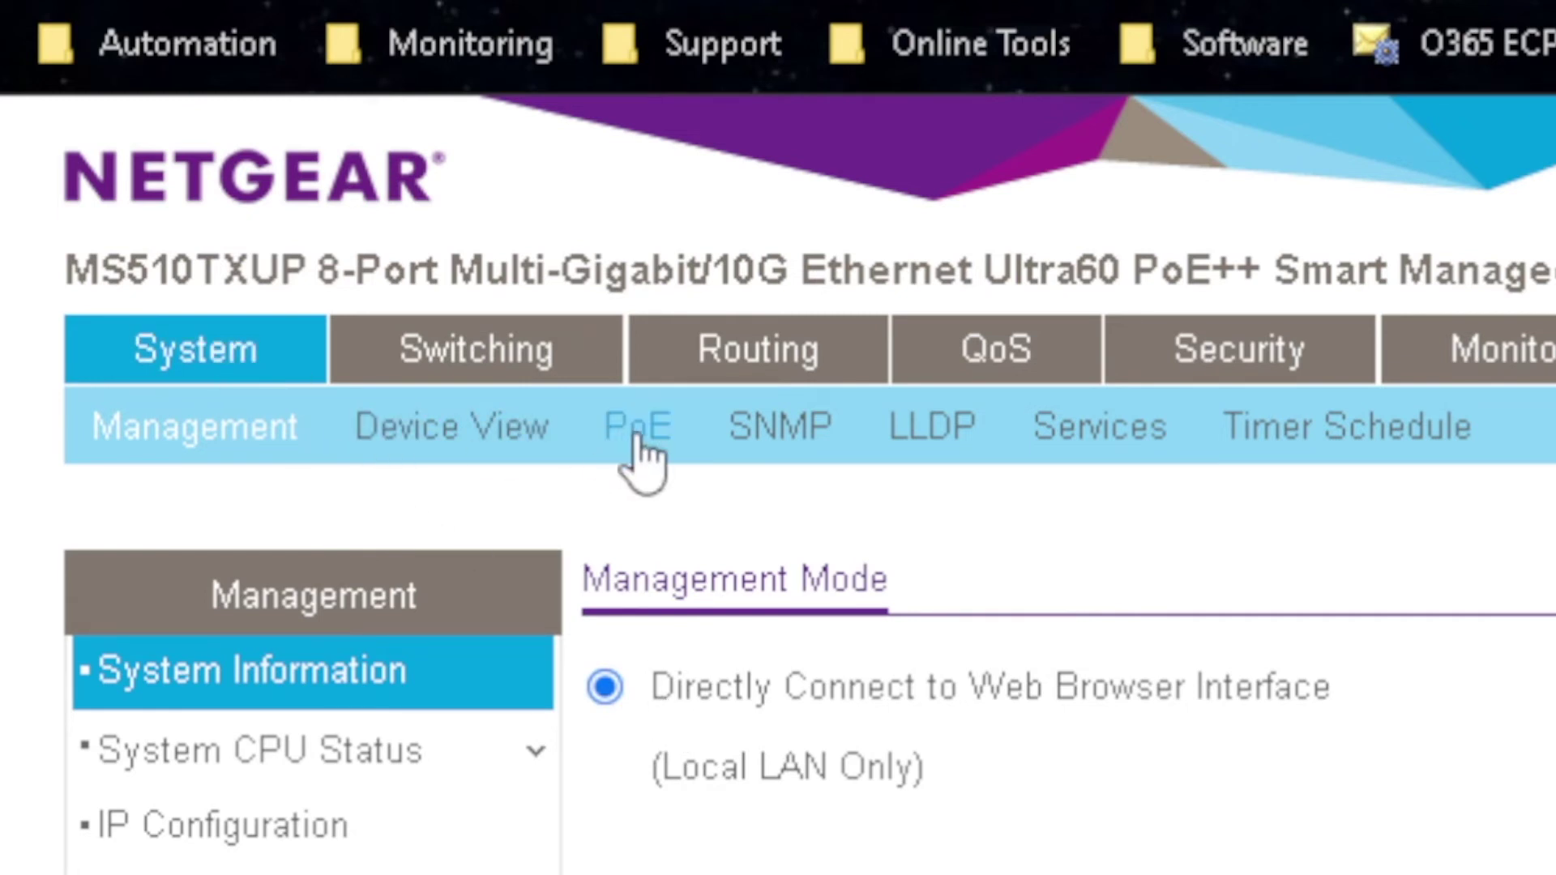
In the switch's web interface in the browser, open the advanced PoE Port Configuration and check the port power setting of port mg1.
left_click(637, 441)
left_click(52, 295)
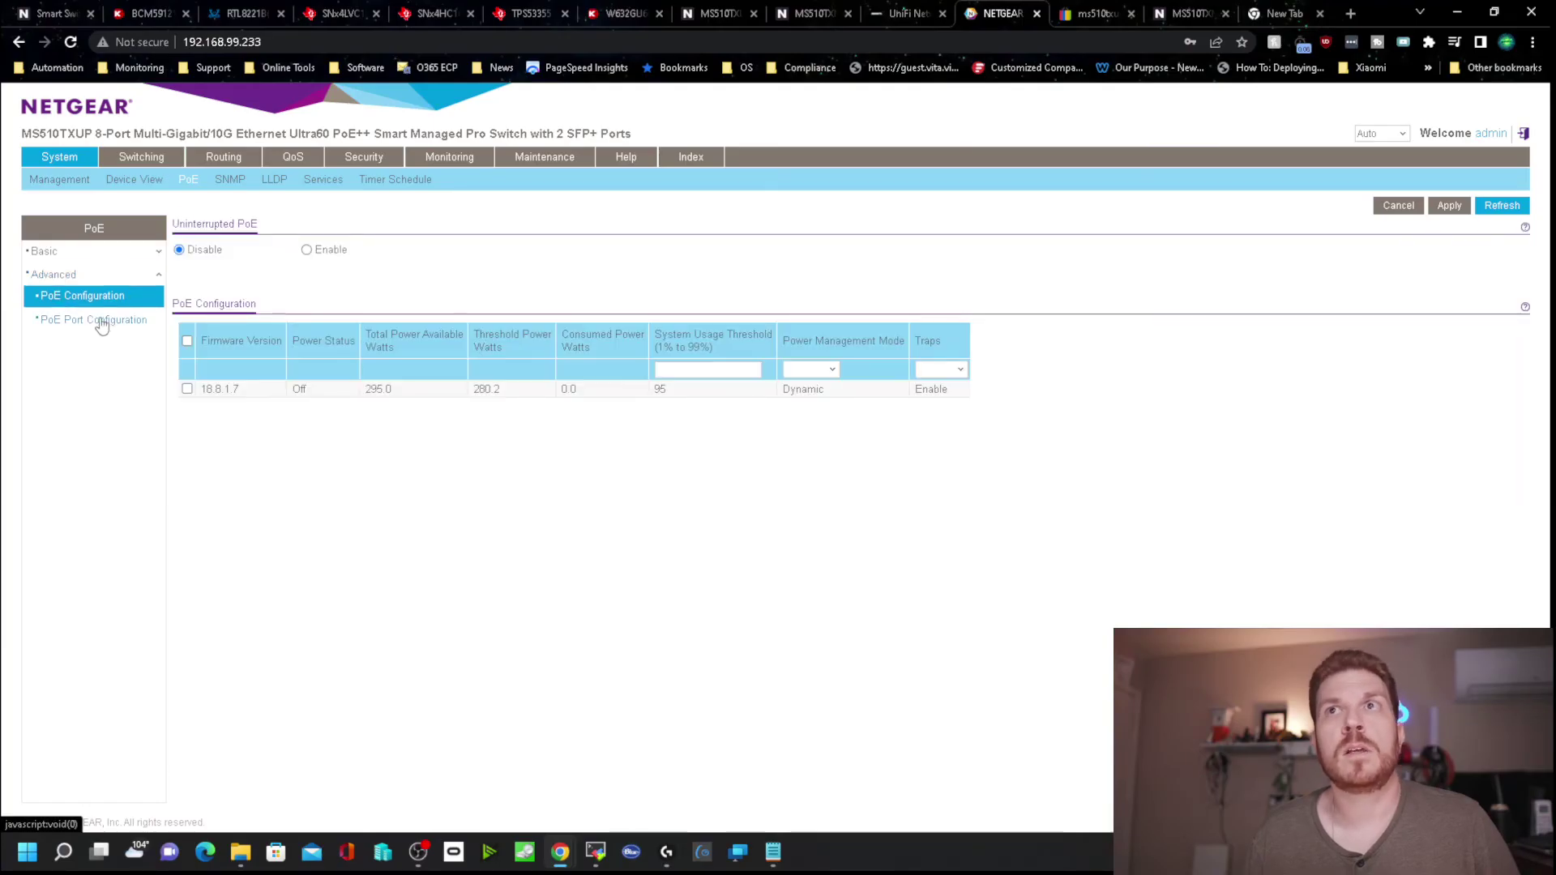
left_click(102, 322)
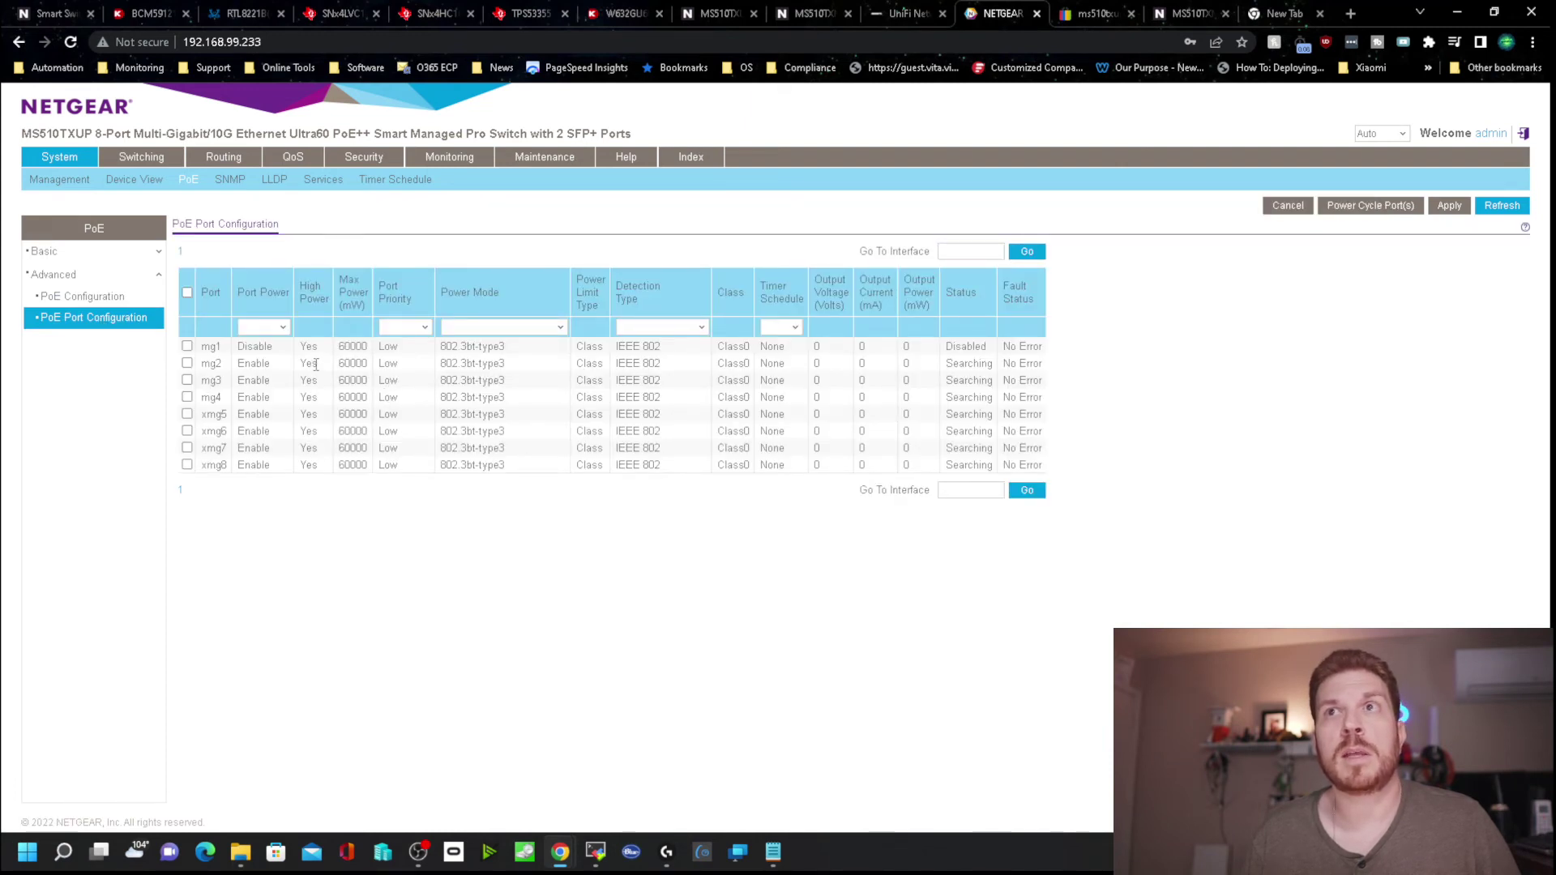
double_click(261, 349)
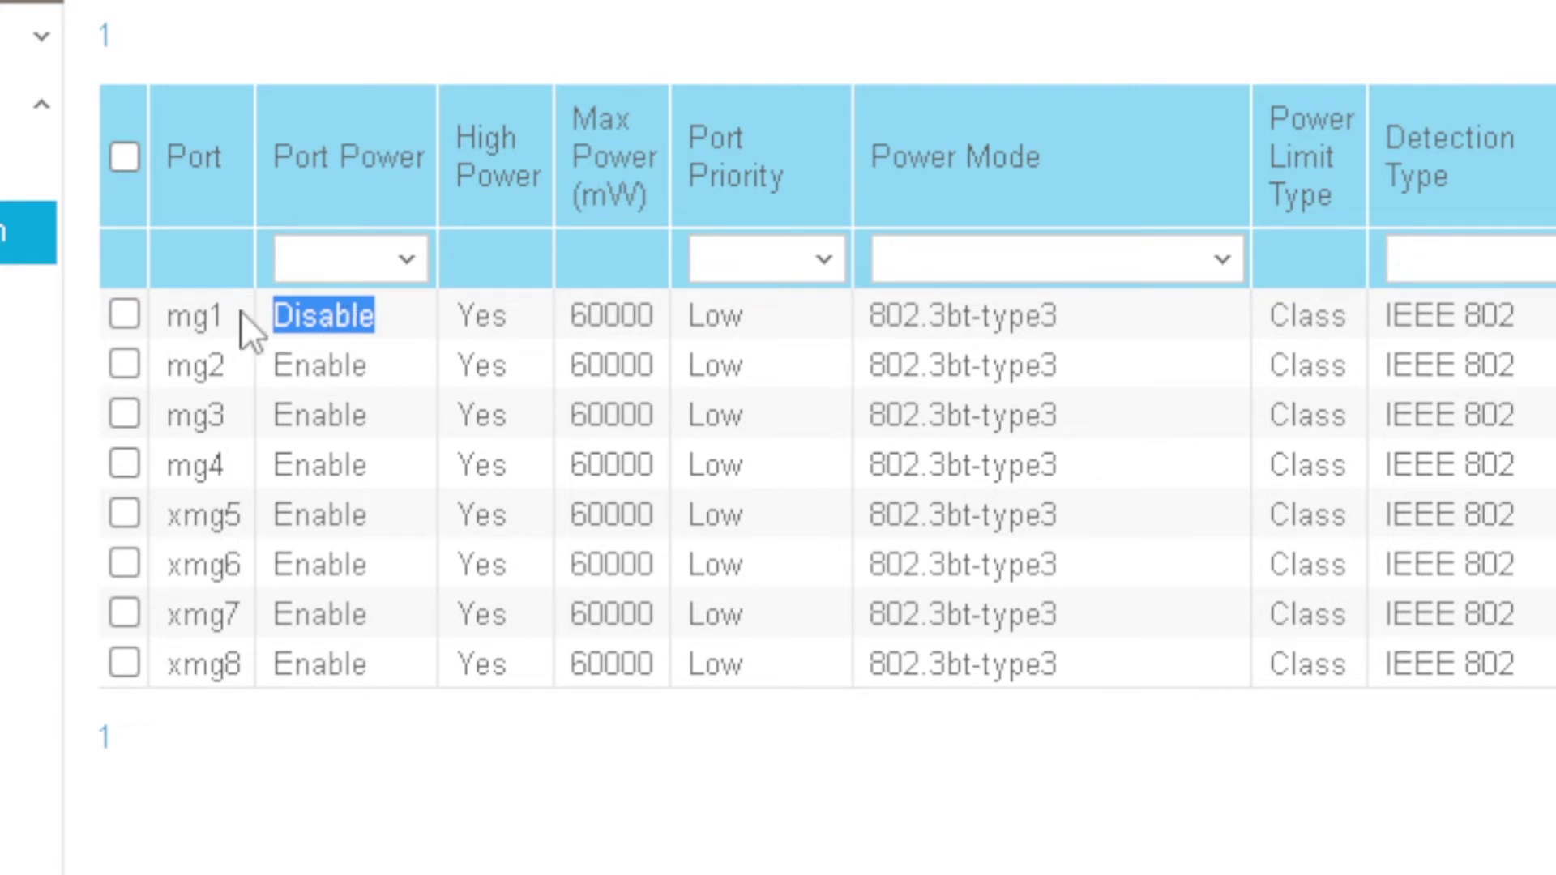